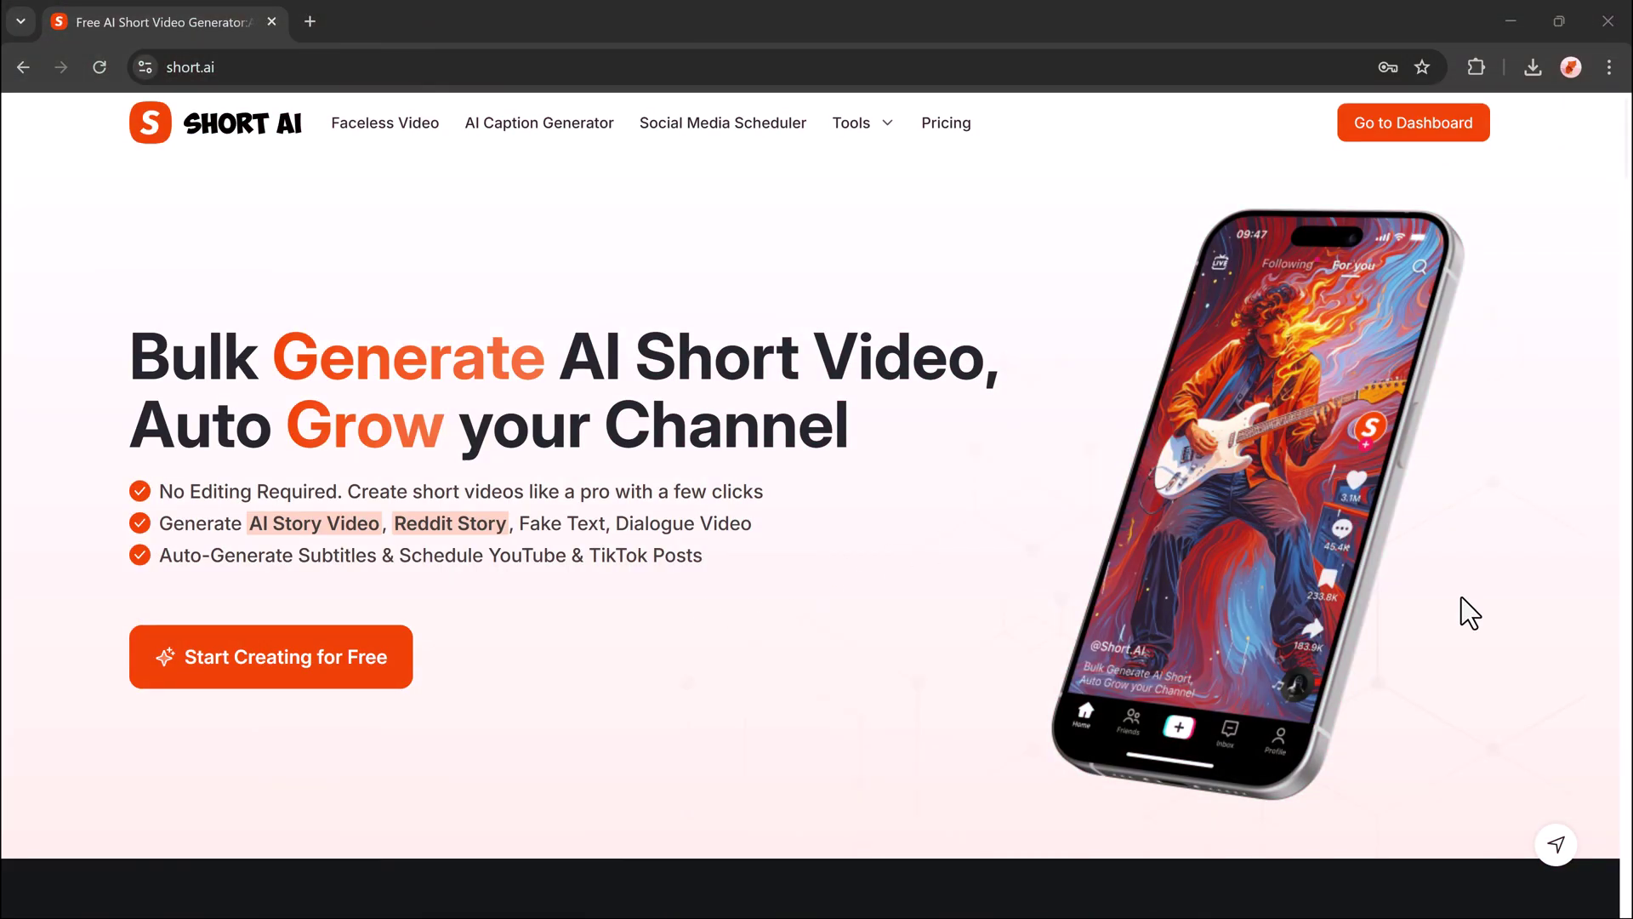
- Scroll up and down the short.ai homepage to browse what the product offers
{"action": "scroll", "coordinate": [1435, 567], "scroll_direction": "down", "scroll_amount": 10}
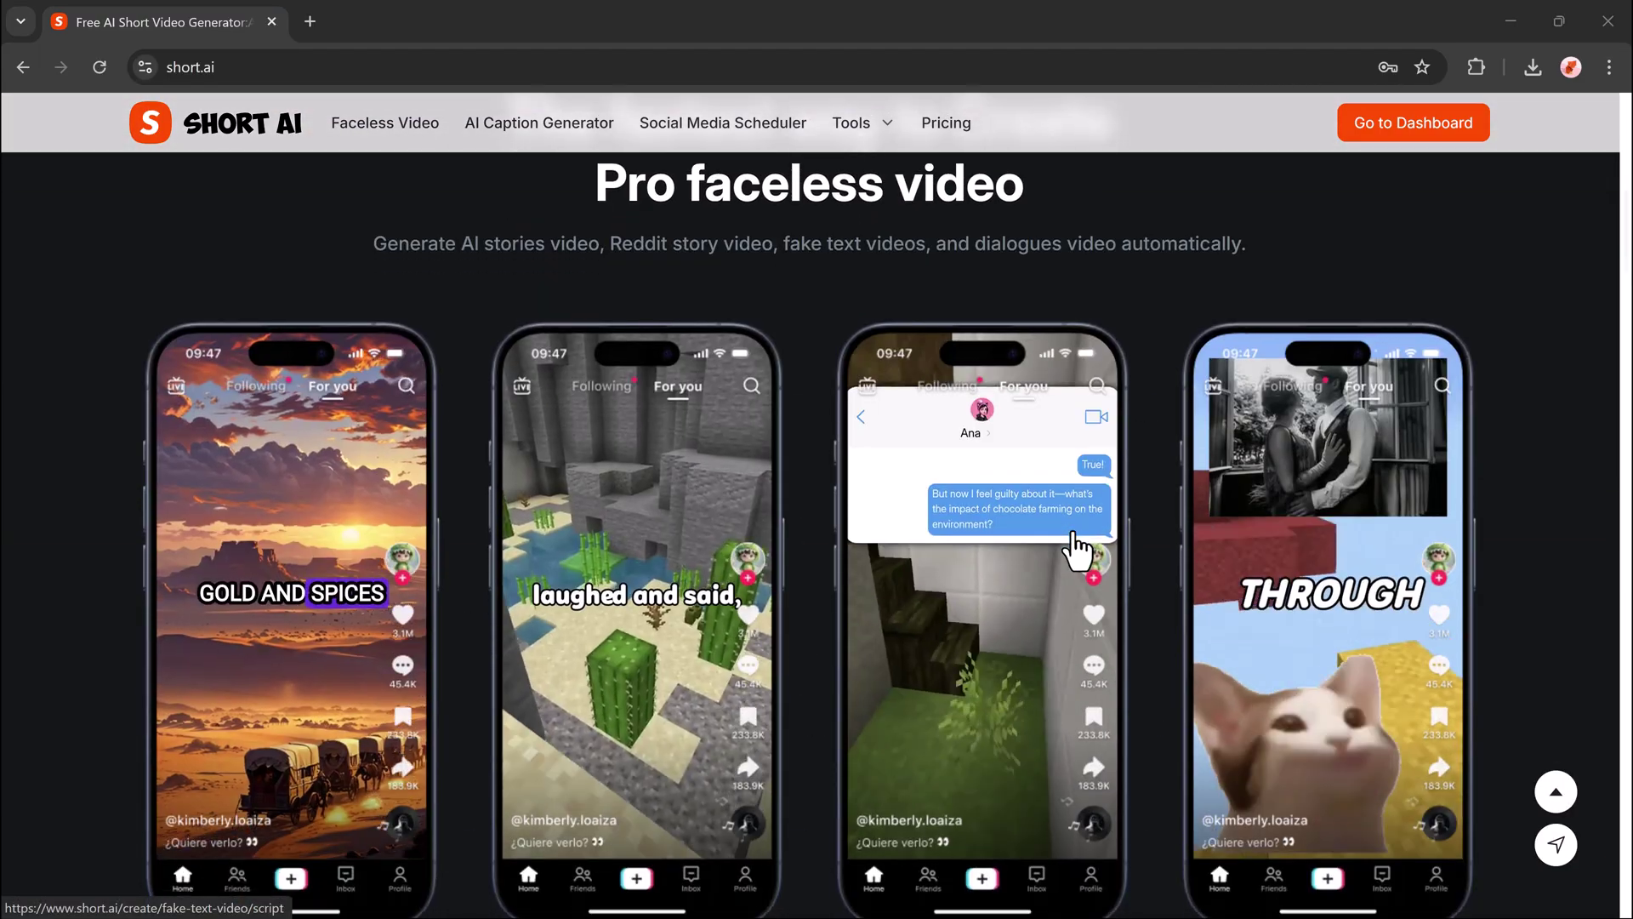
{"action": "scroll", "coordinate": [1557, 519], "scroll_direction": "down", "scroll_amount": 9}
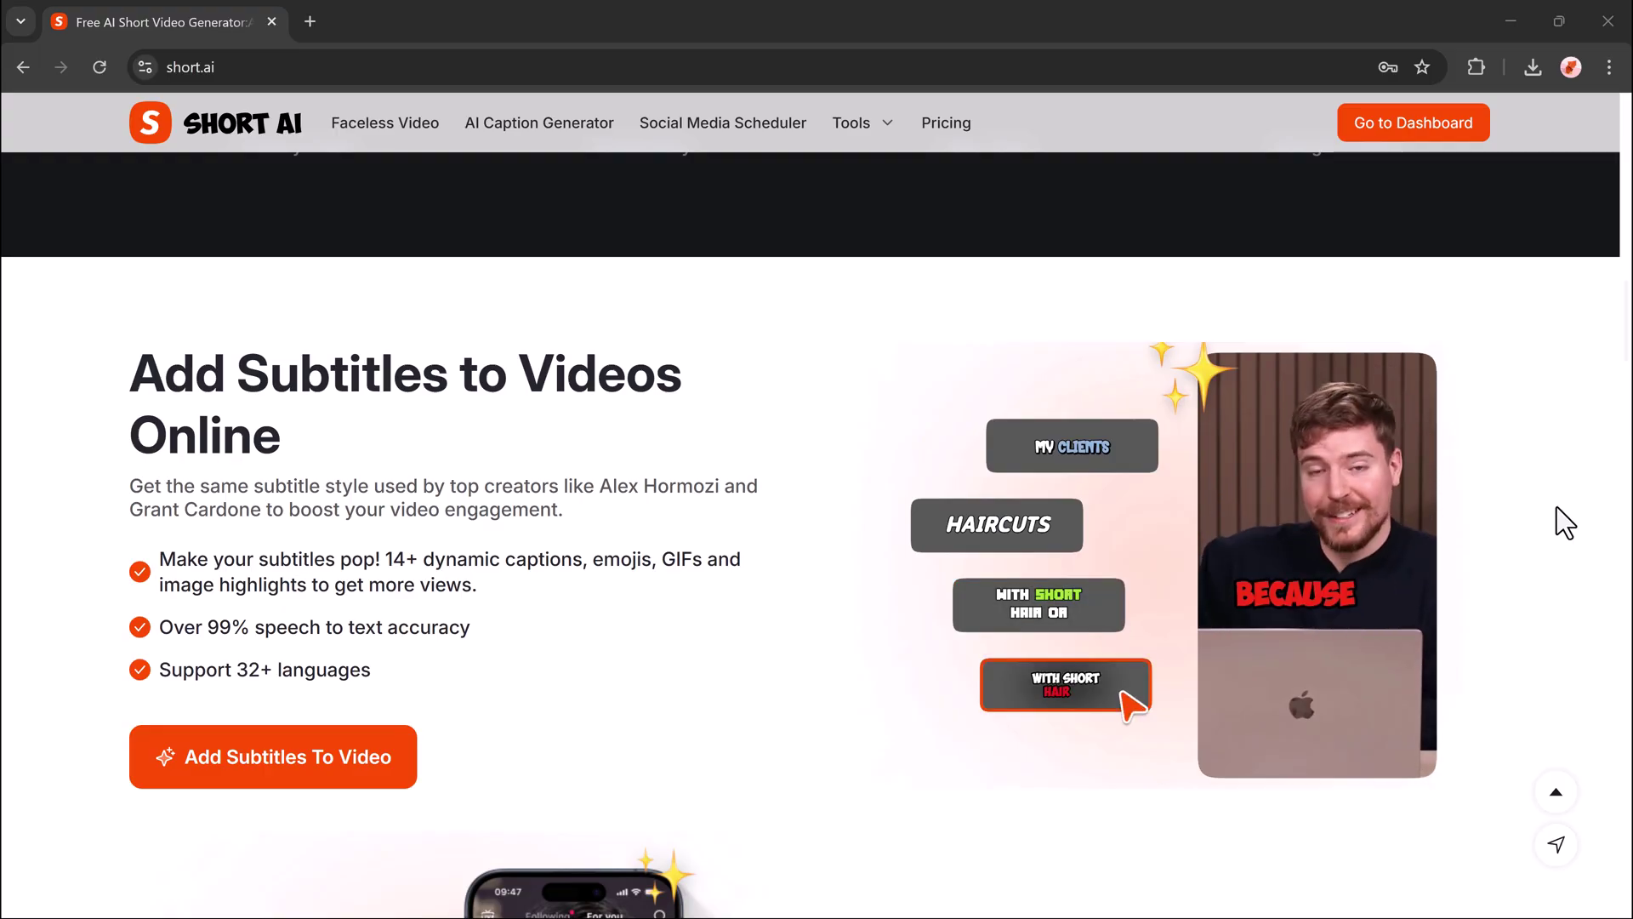
{"action": "scroll", "coordinate": [1563, 521], "scroll_direction": "down", "scroll_amount": 7}
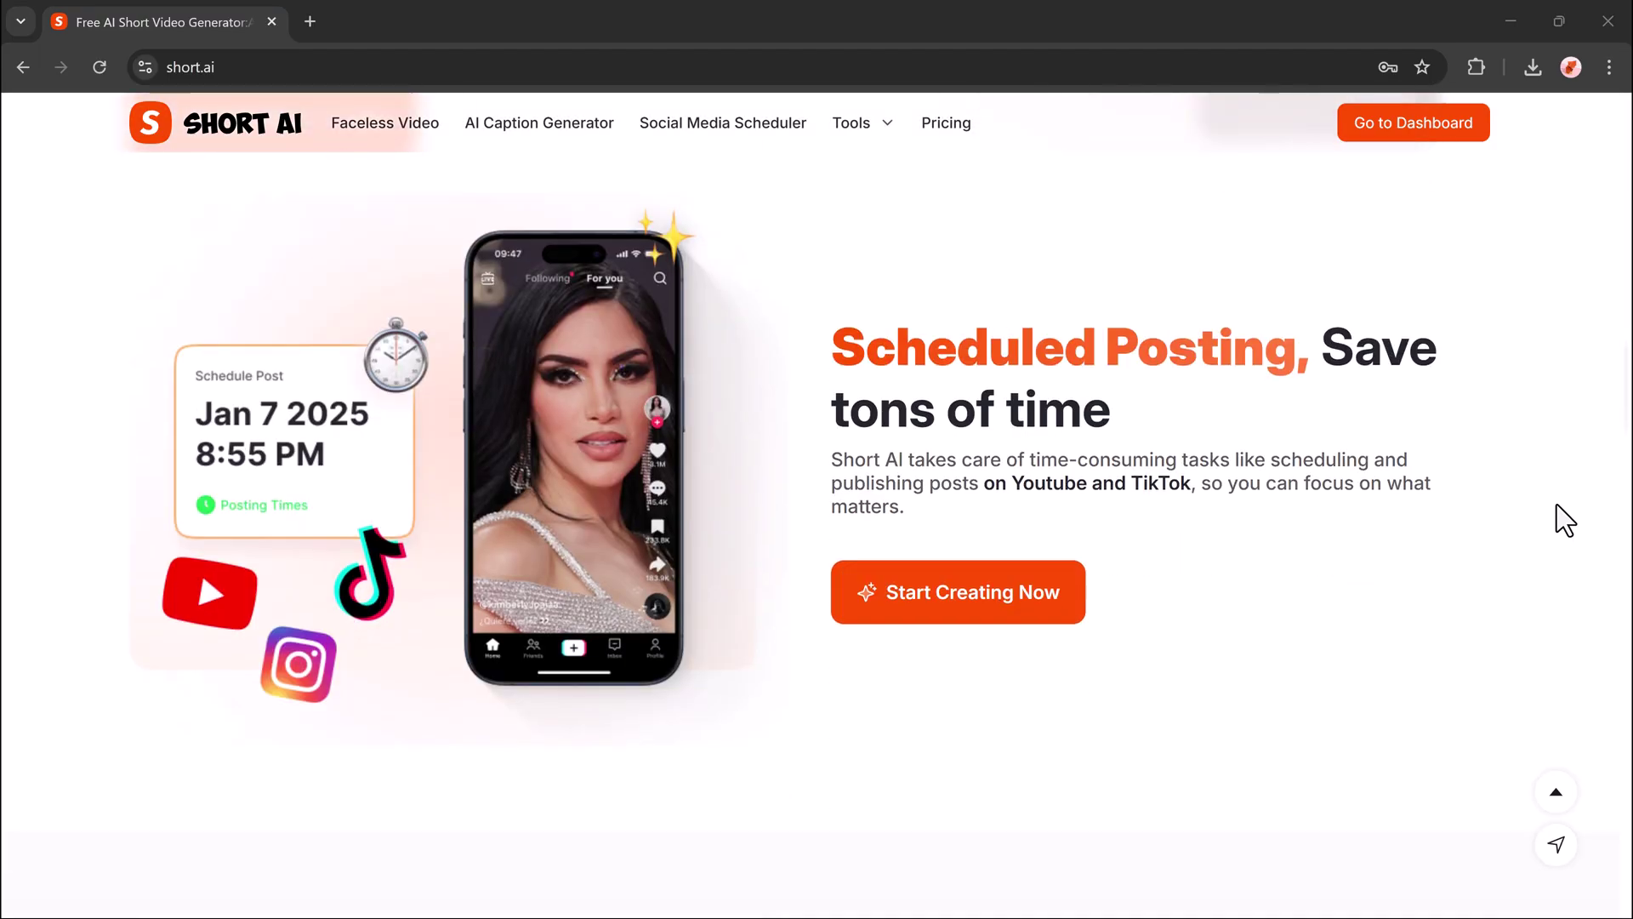
{"action": "scroll", "coordinate": [846, 624], "scroll_direction": "up", "scroll_amount": 10}
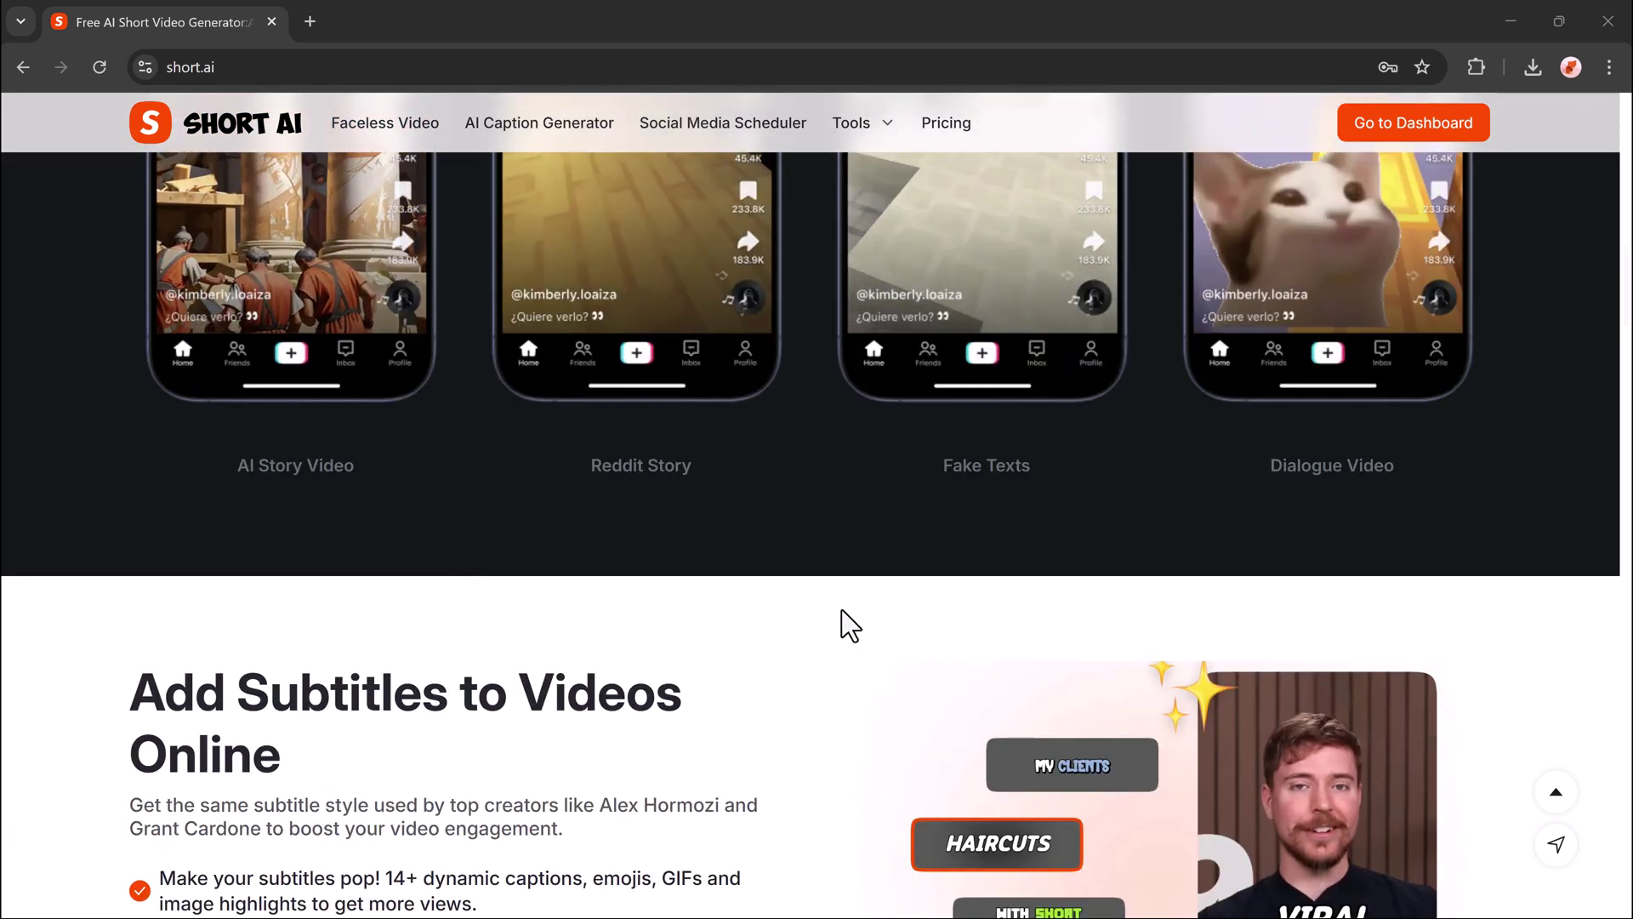
{"action": "scroll", "coordinate": [849, 625], "scroll_direction": "up", "scroll_amount": 7}
{"action": "scroll", "coordinate": [849, 625], "scroll_direction": "down", "scroll_amount": 1}
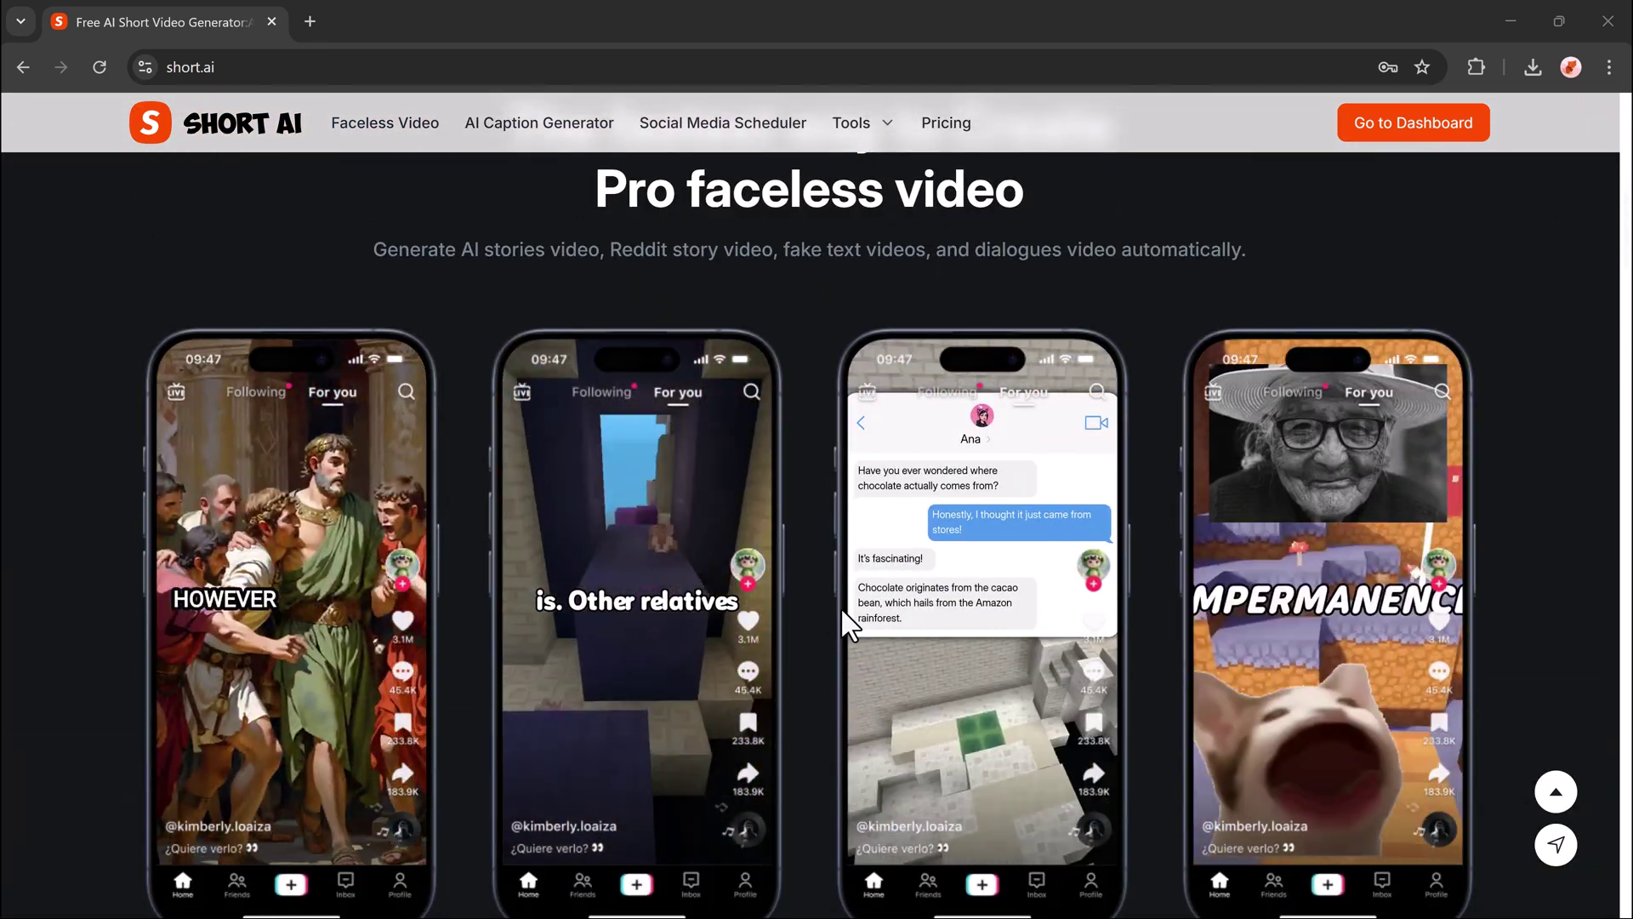
{"action": "scroll", "coordinate": [840, 606], "scroll_direction": "up", "scroll_amount": 10}
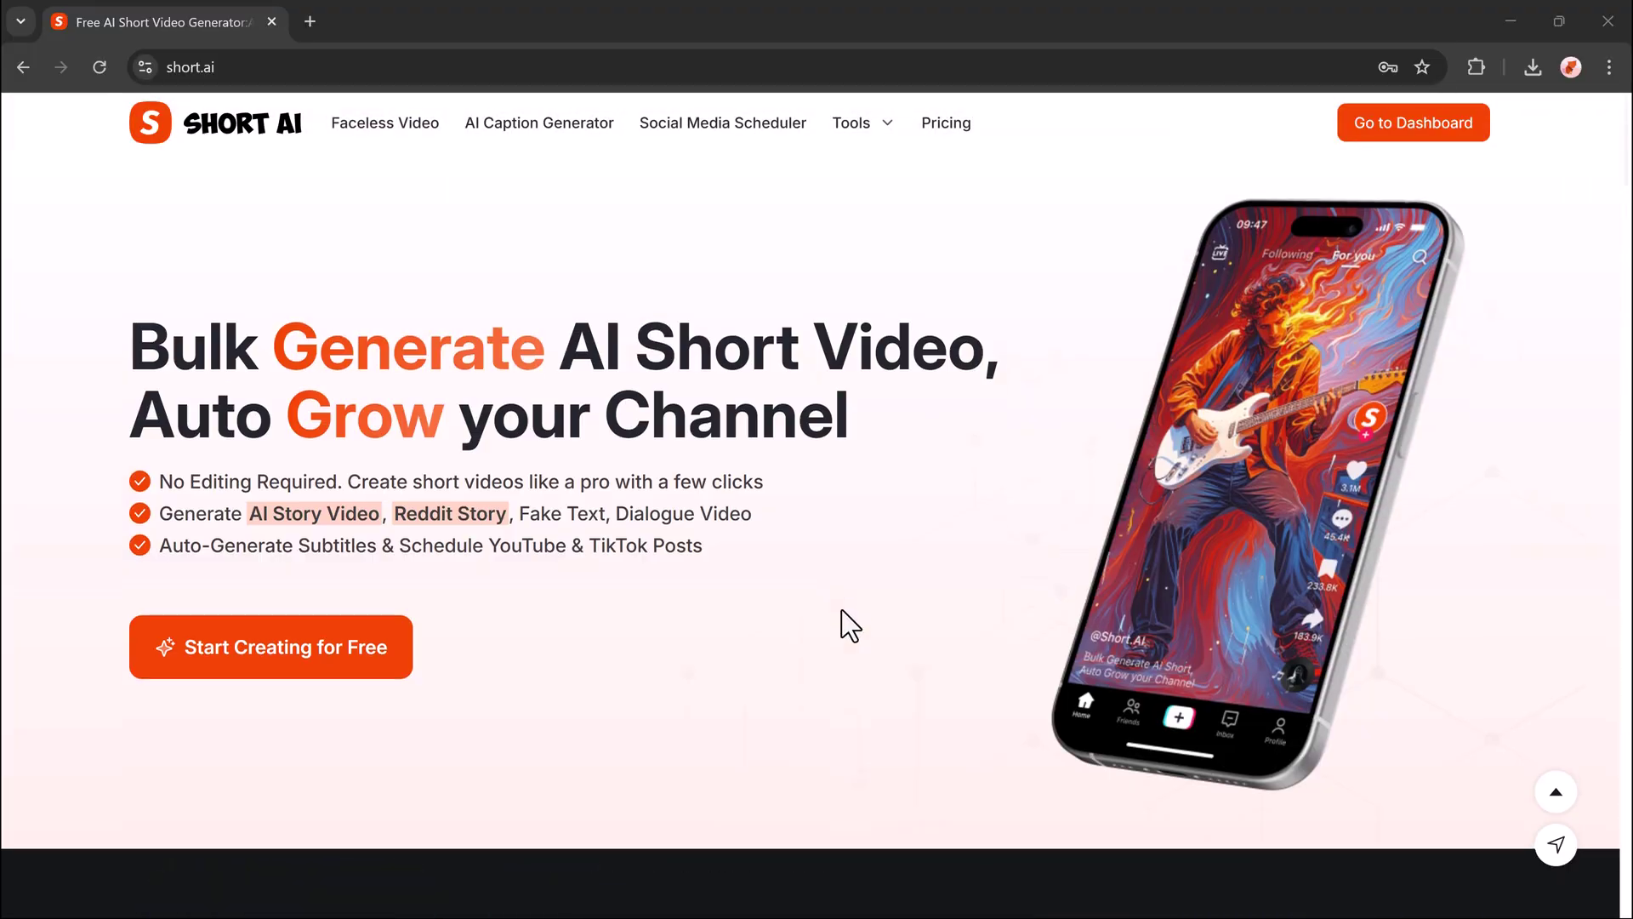
- Enter the explore dashboard, browse its tools and templates, then start an AI story video
{"action": "left_click", "coordinate": [229, 665]}
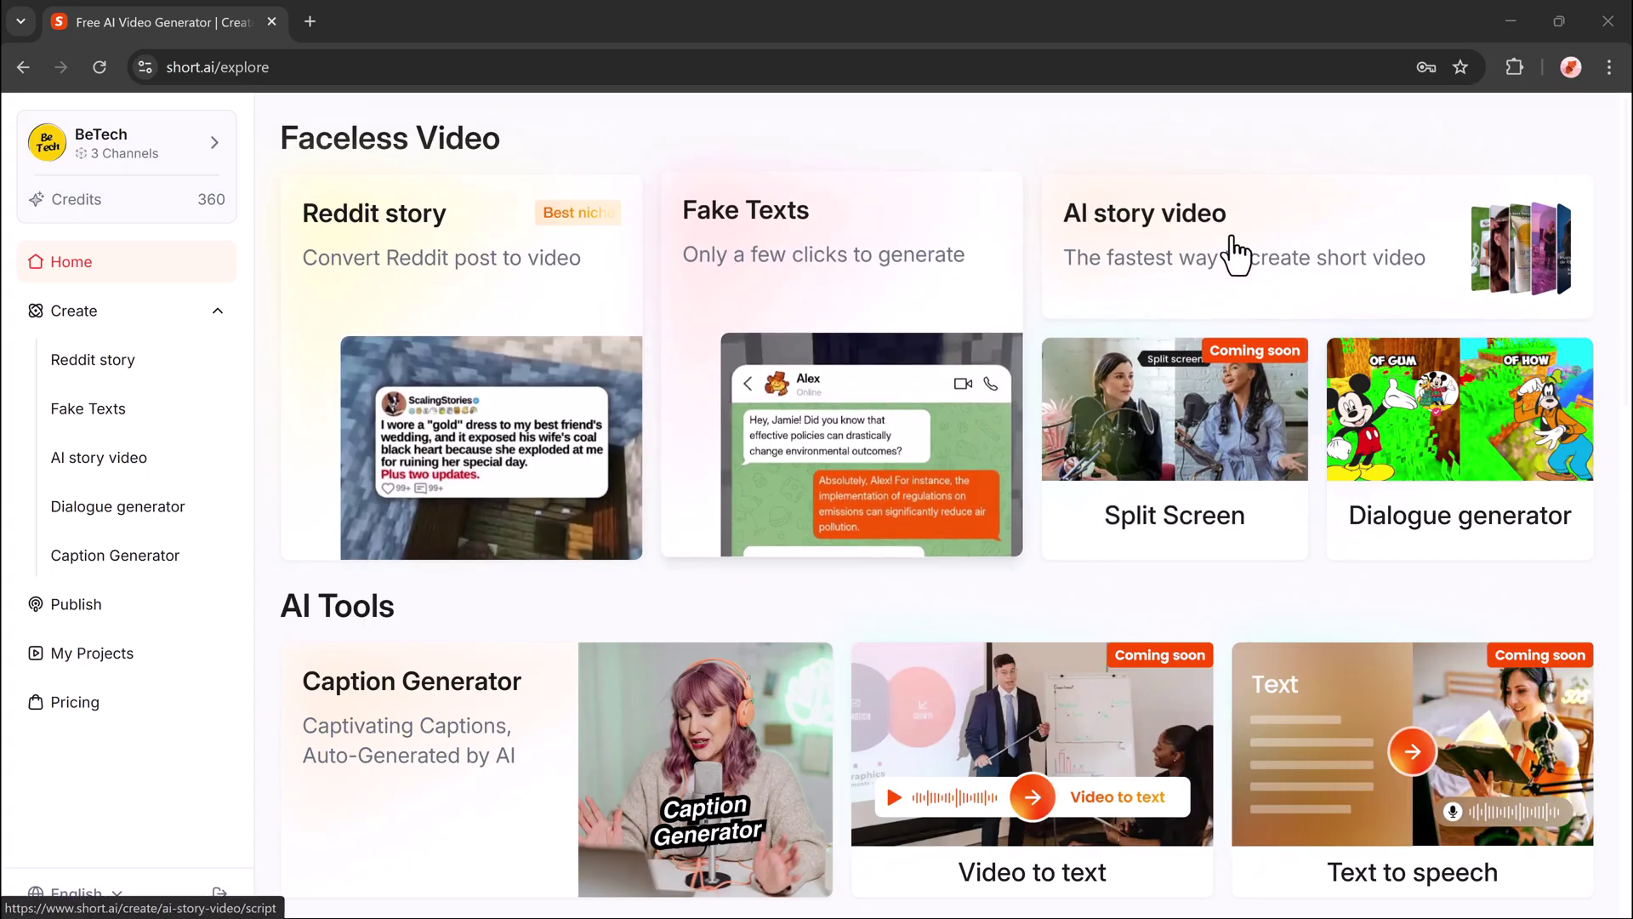
{"action": "scroll", "coordinate": [1223, 351], "scroll_direction": "down", "scroll_amount": 3}
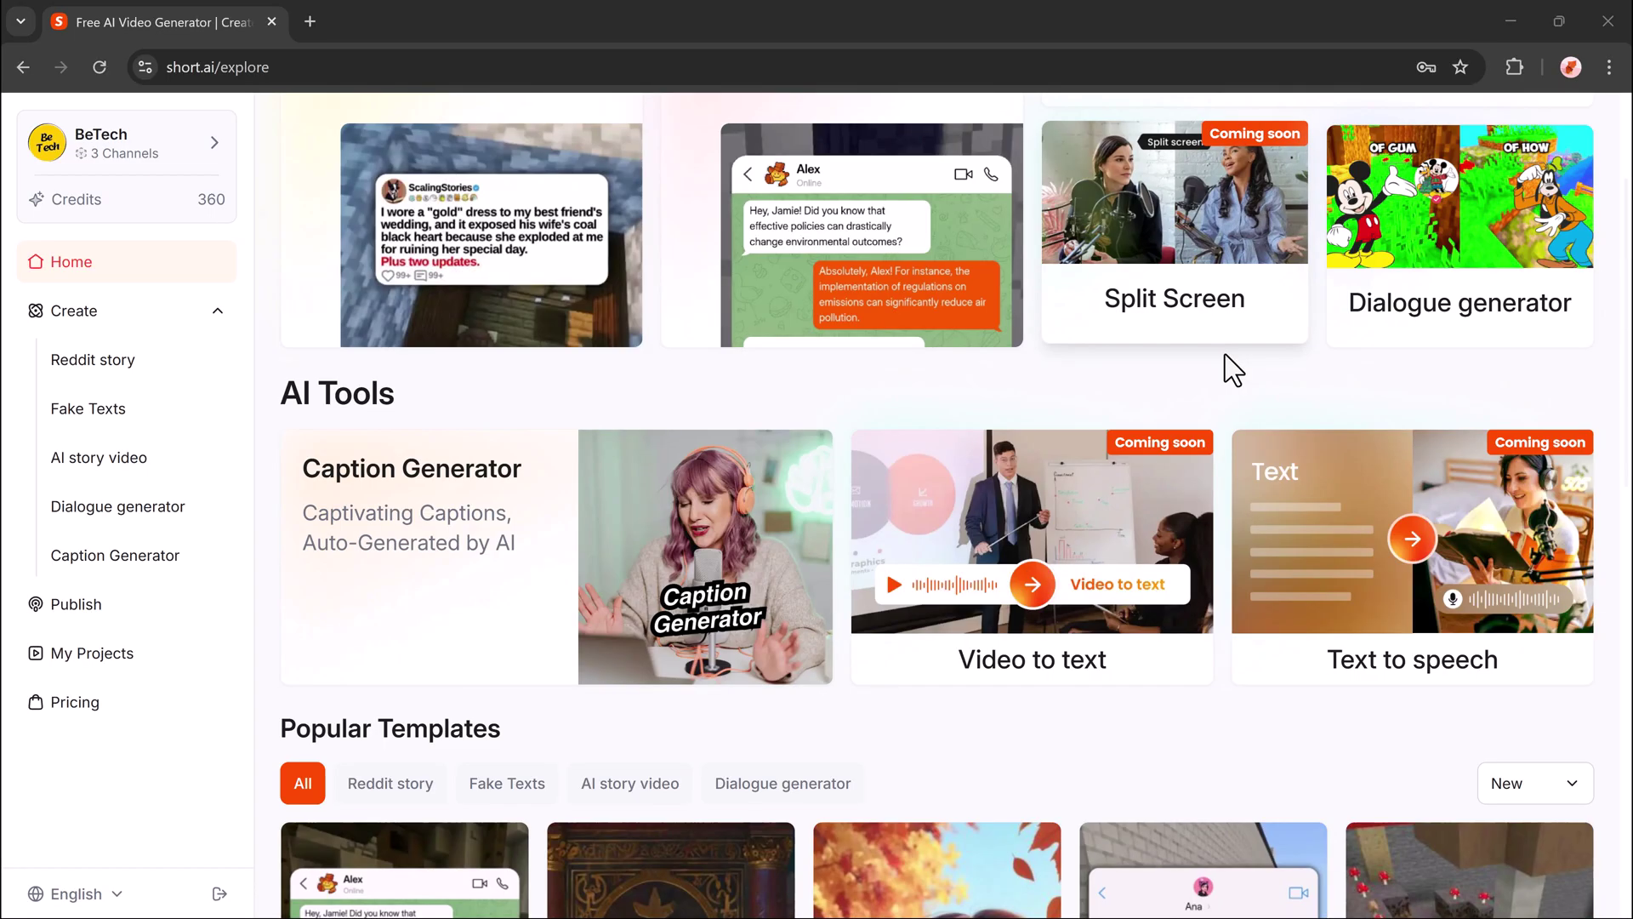
{"action": "scroll", "coordinate": [1225, 354], "scroll_direction": "down", "scroll_amount": 2}
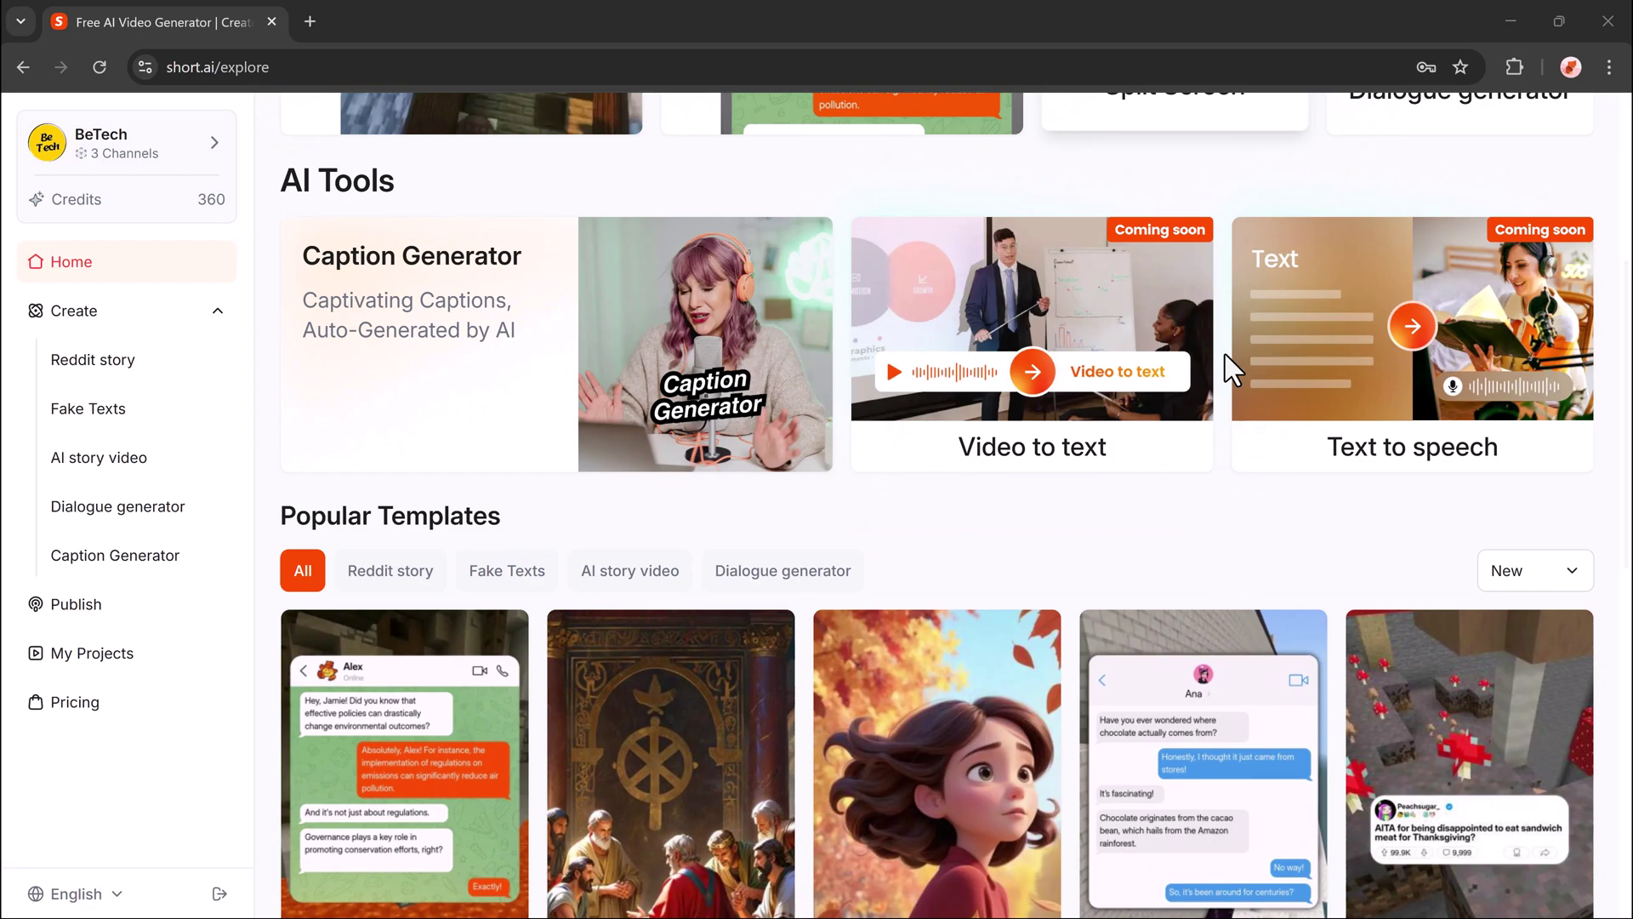
{"action": "scroll", "coordinate": [1410, 390], "scroll_direction": "down", "scroll_amount": 5}
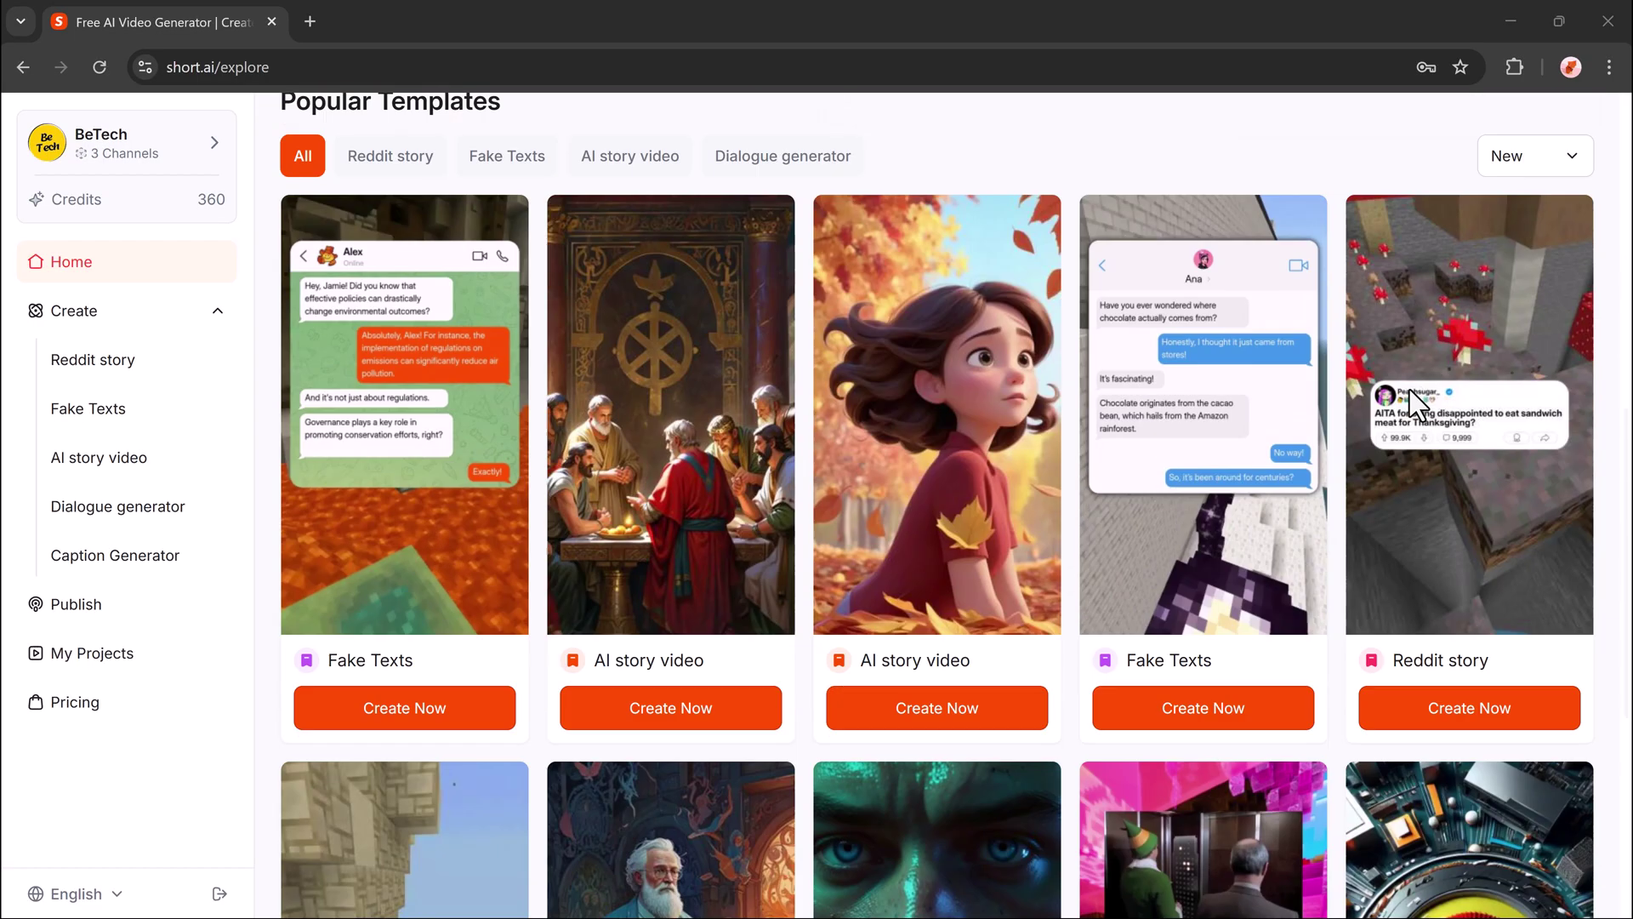
{"action": "scroll", "coordinate": [1410, 389], "scroll_direction": "down", "scroll_amount": 5}
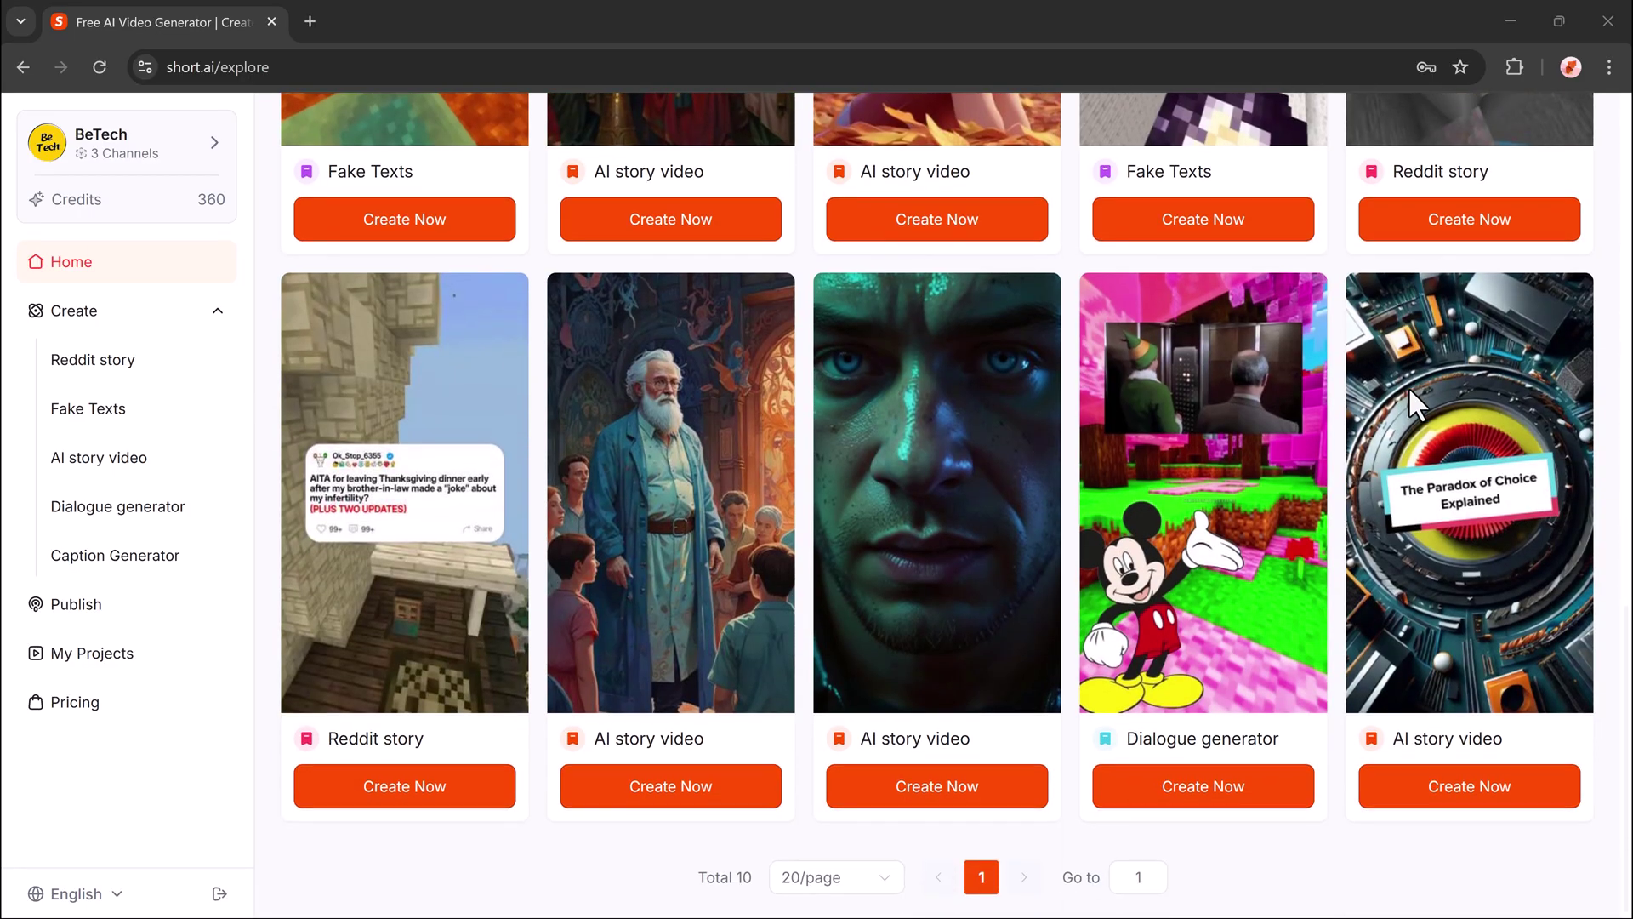
{"action": "scroll", "coordinate": [1408, 391], "scroll_direction": "up", "scroll_amount": 10}
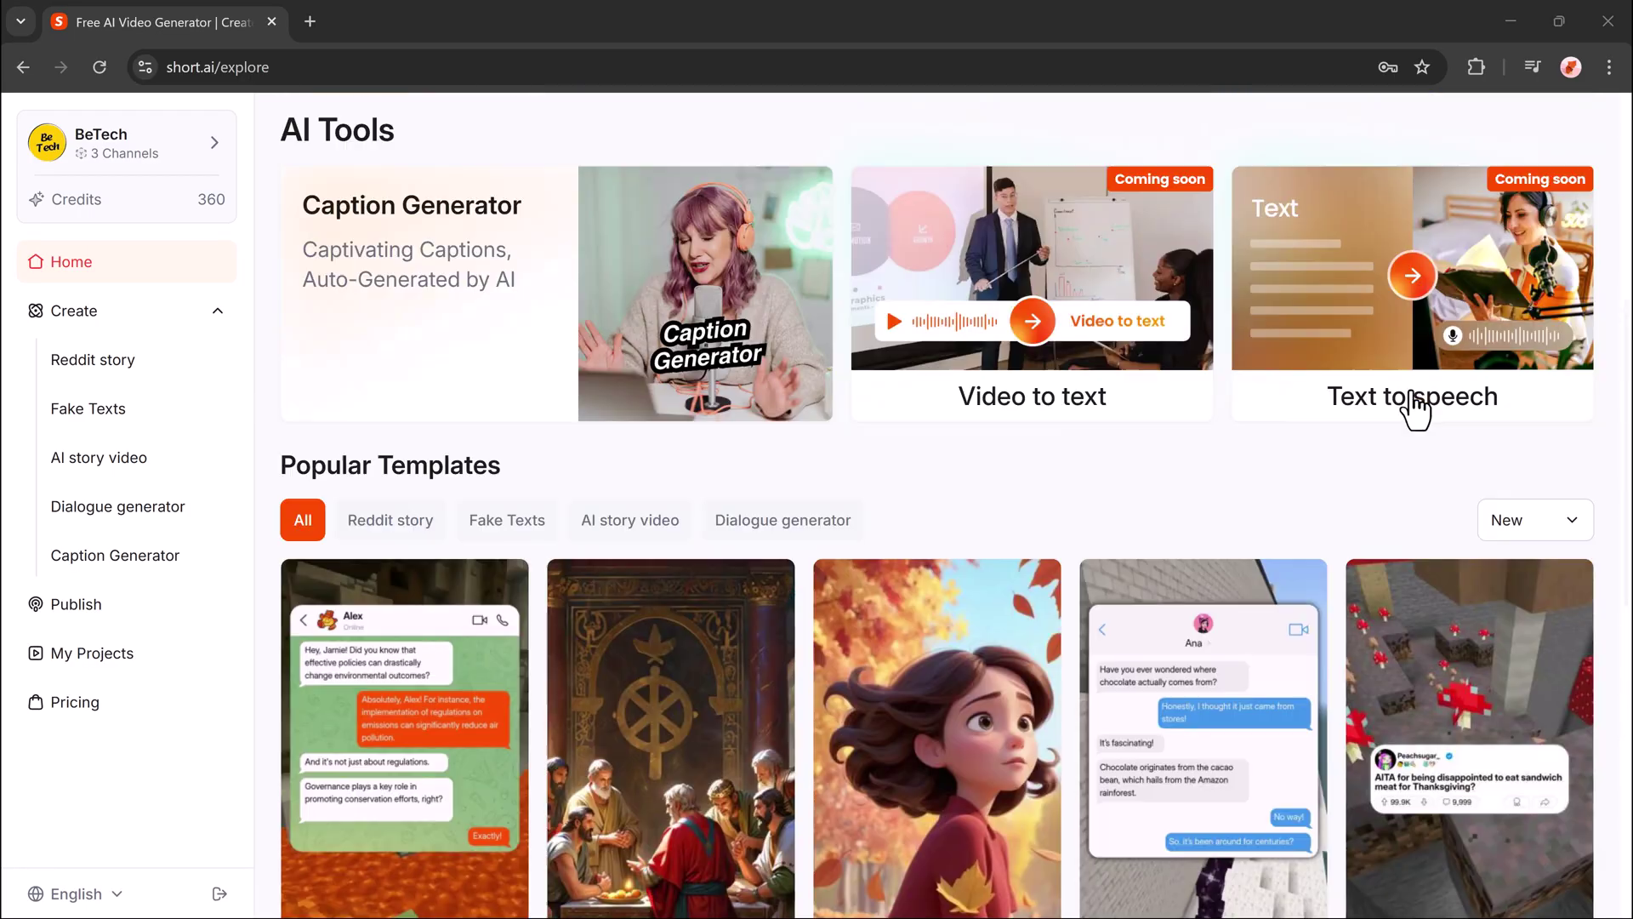
{"action": "scroll", "coordinate": [1416, 409], "scroll_direction": "up", "scroll_amount": 5}
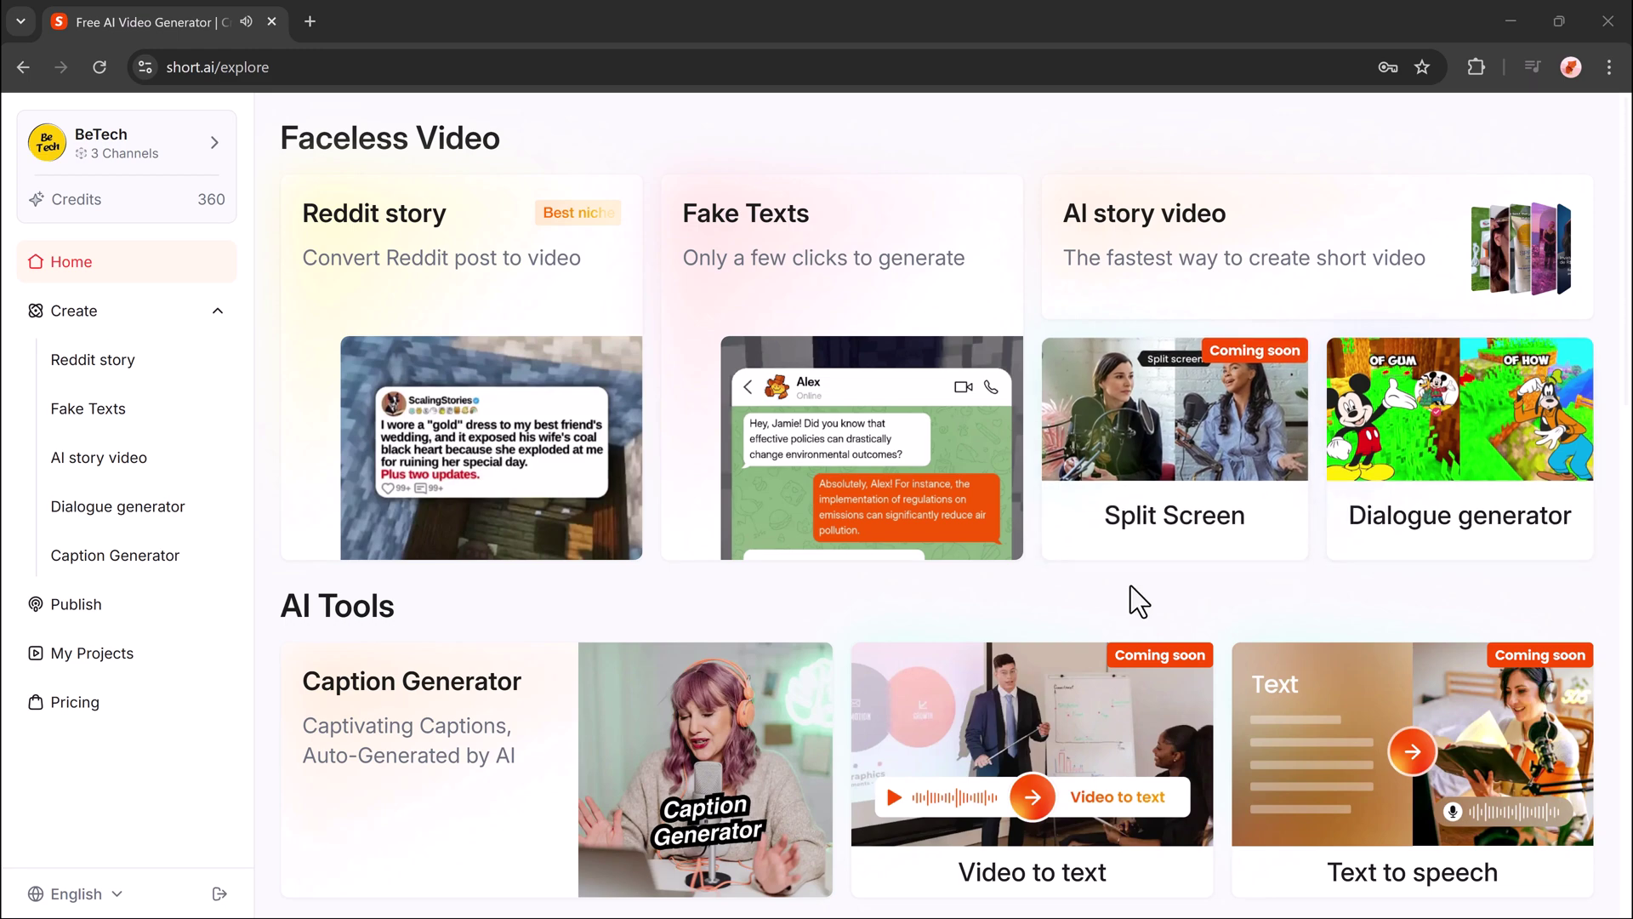
{"action": "left_click", "coordinate": [1168, 238]}
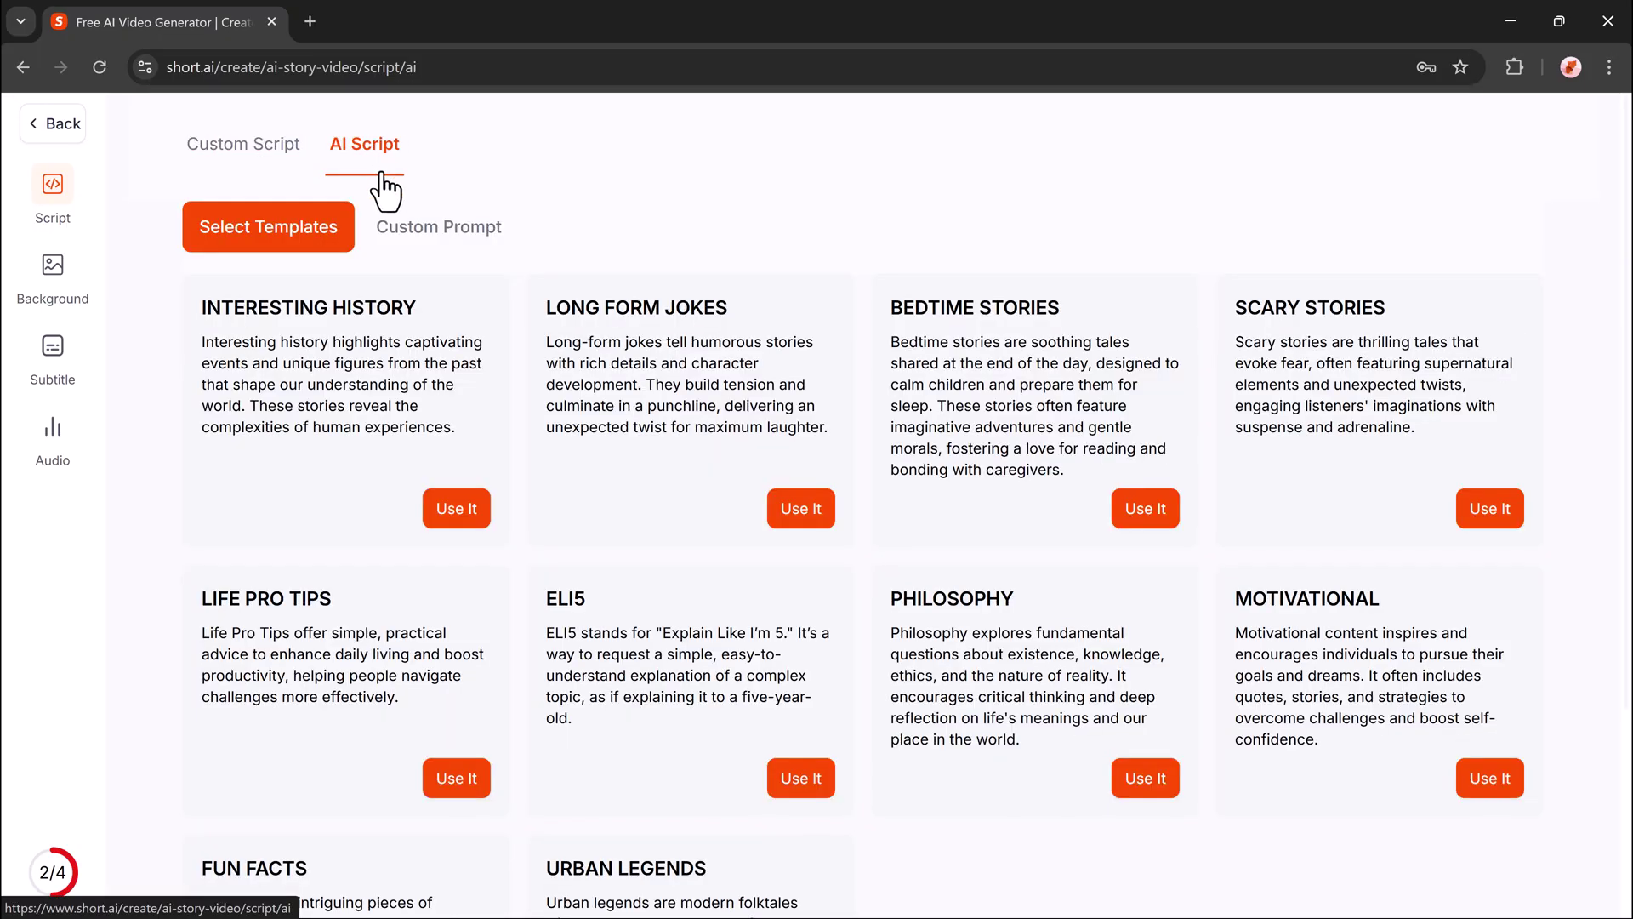
- Paste the social-media paragraph as a custom prompt, keeping English as the script language
{"action": "scroll", "coordinate": [310, 401], "scroll_direction": "down", "scroll_amount": 1}
{"action": "scroll", "coordinate": [691, 603], "scroll_direction": "up", "scroll_amount": 1}
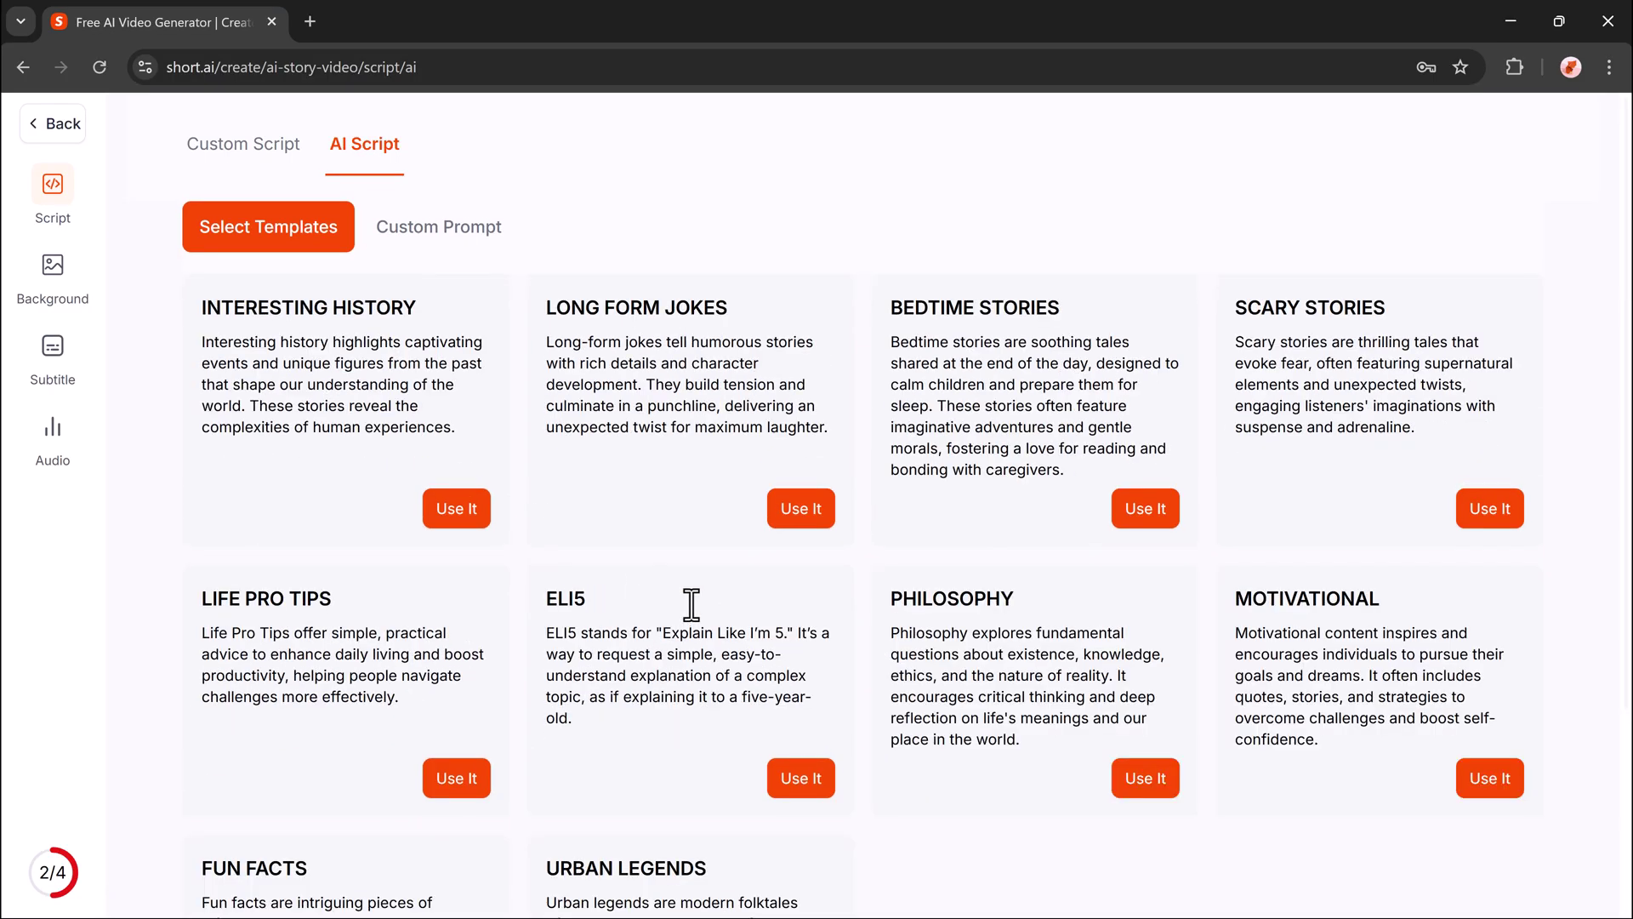
{"action": "left_click", "coordinate": [442, 240]}
{"action": "left_click", "coordinate": [406, 370]}
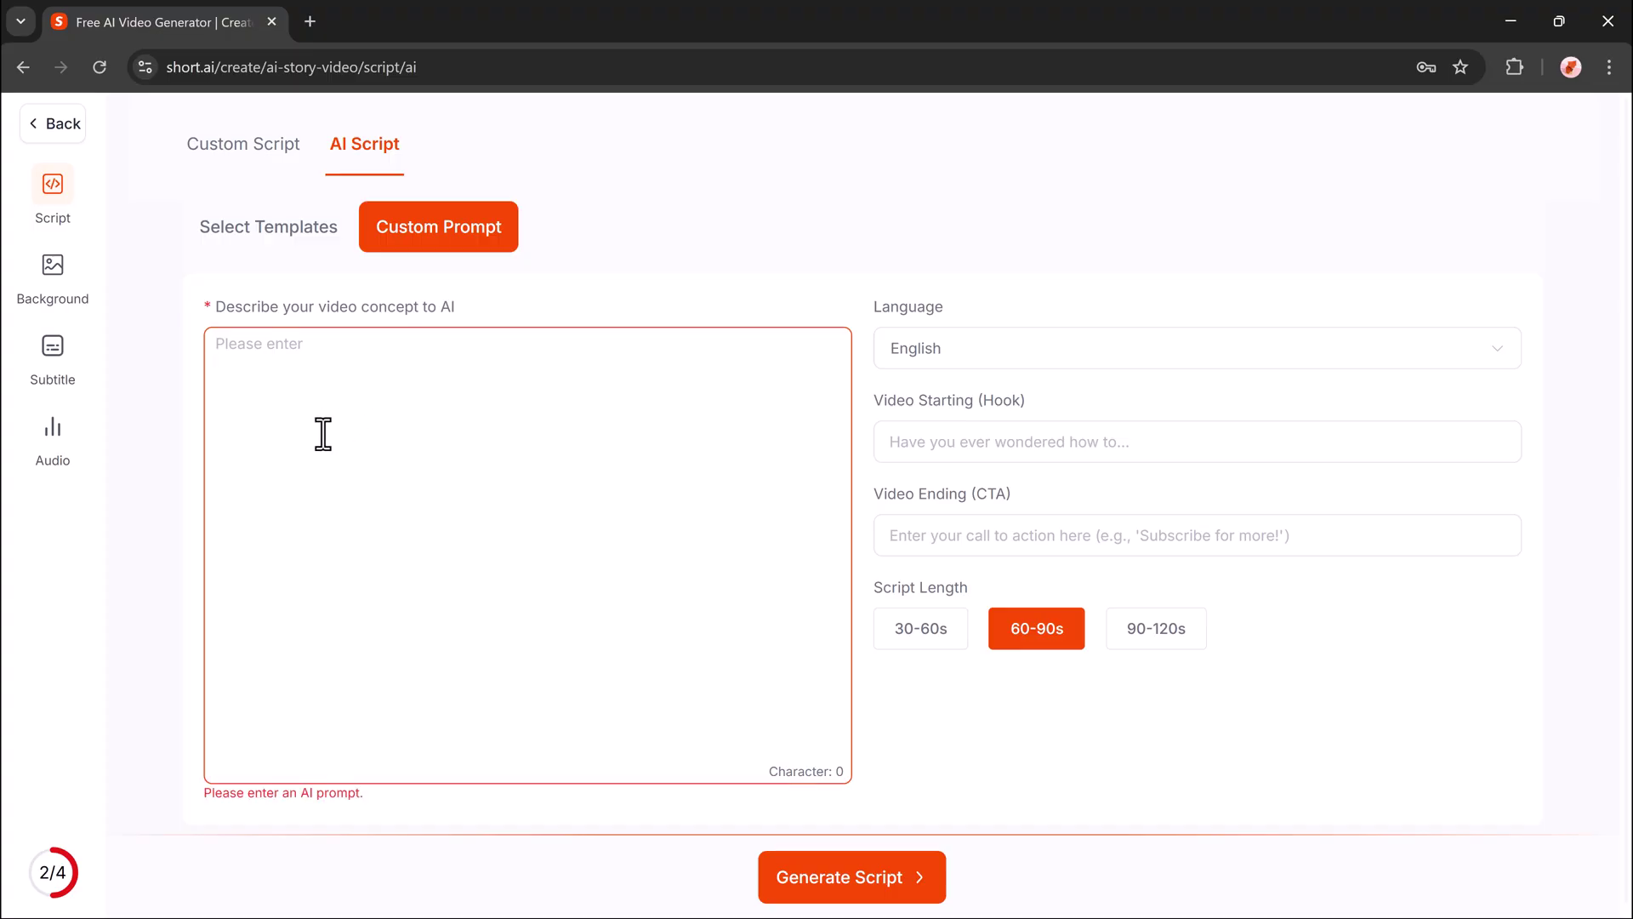
{"action": "type", "text": "Social media is a digital platform that allows people to connect, share, and communicate online. Popular apps like Instagram, Facebook, TikTok, and X (formerly Twitter) help users share photos, videos, thoughts, and experiences with friends, family, or the public. It’s a place where you can post updates, like and comment on others’ posts, follow your favorite celebrities, and even chat with people around the world. Social media isn’t just for fun — businesses use it to promote their products, influencers build careers by creating content, and communities use it to spread awareness or support causes. It has become a powerful tool for entertainment, education, and communication. However, while social media has many benefits, it’s also important to use it wisely. Spending too much time online or comparing yourself to others can affect your mental health. That’s why it’s important to balance your online and offline life. In today’s world, social media is more than just a trend — it’s a part of everyday life. Used right, it can inspire, connect, and inform people across the globe."}
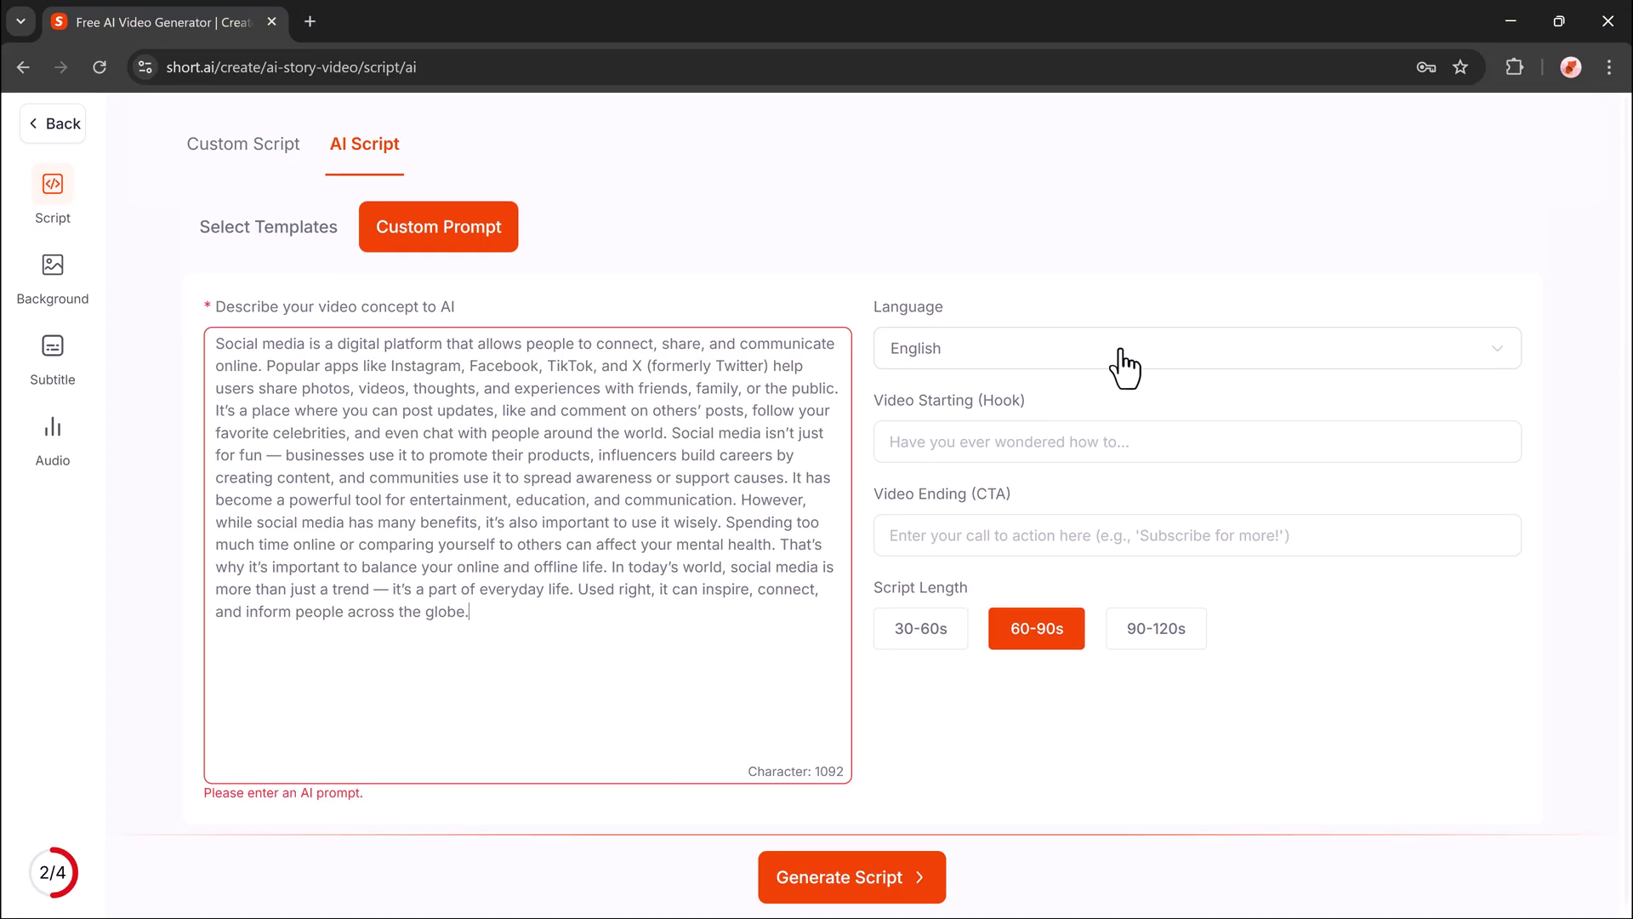
{"action": "left_click", "coordinate": [1120, 350]}
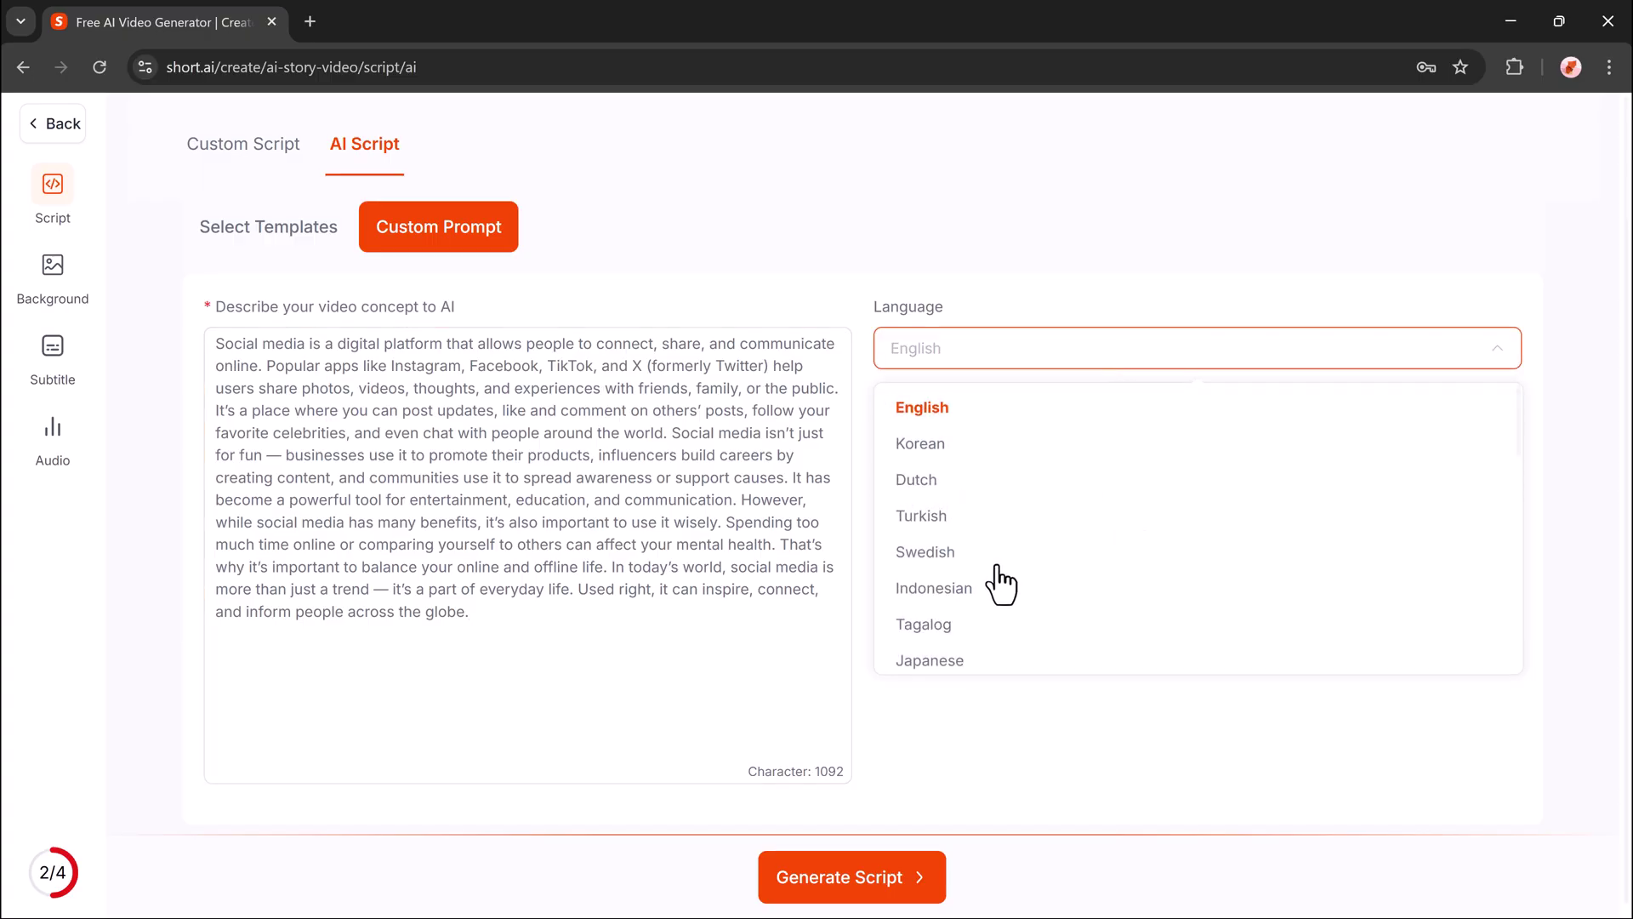
{"action": "left_click", "coordinate": [952, 416]}
- Paste the opening hook and closing call to action, and set script length to 90-120s
{"action": "left_click", "coordinate": [958, 443]}
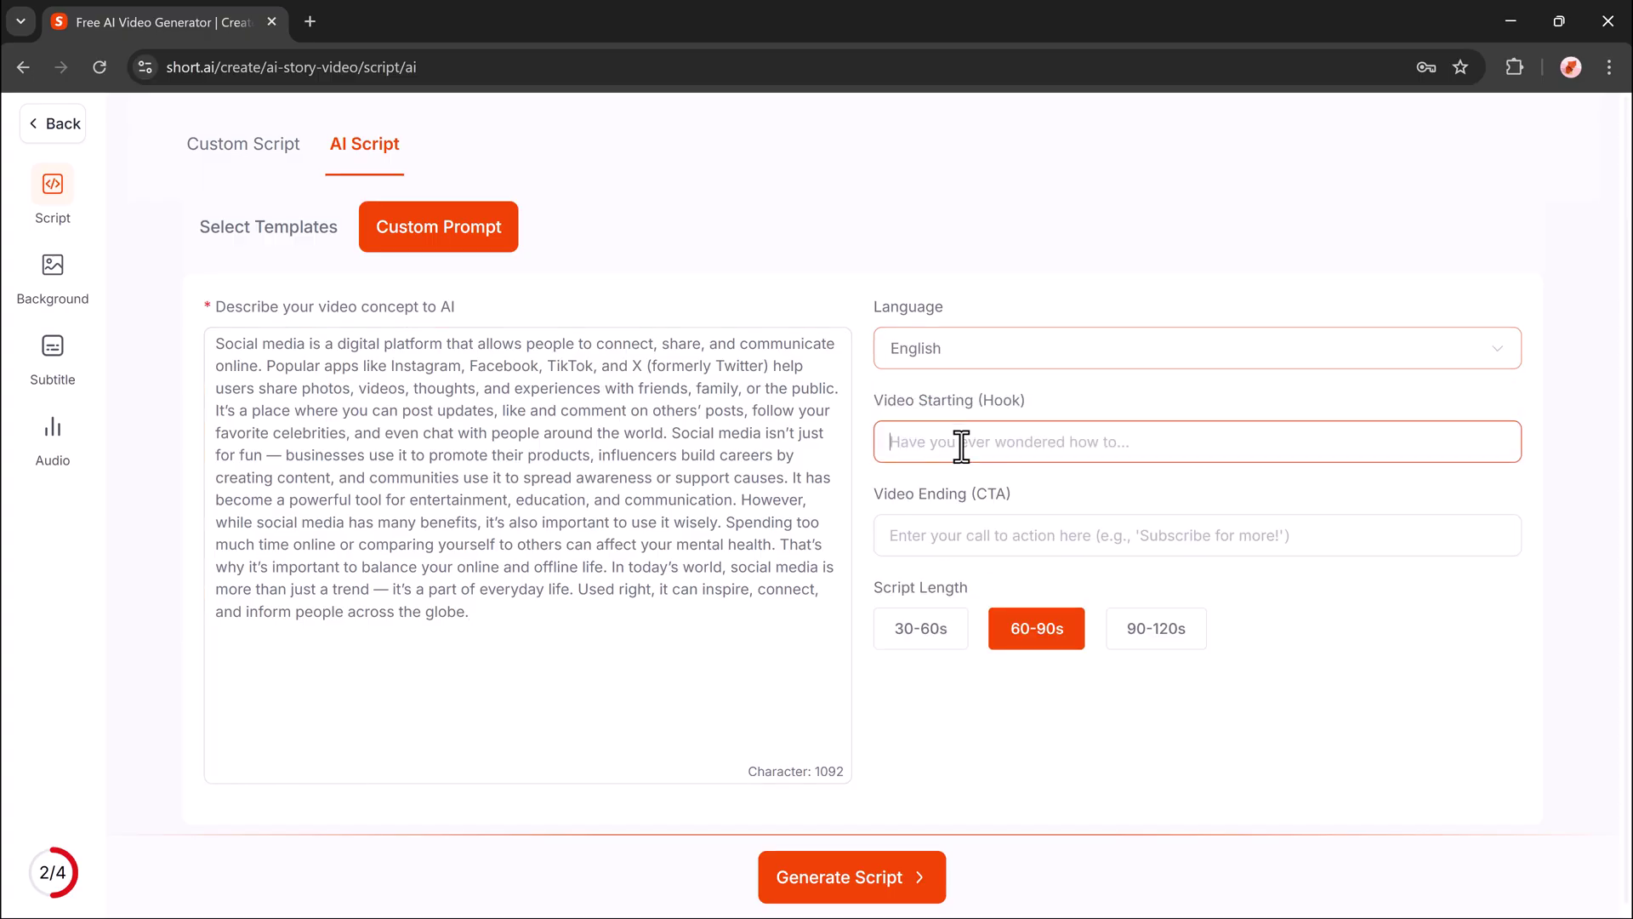
{"action": "key", "text": "ctrl+v"}
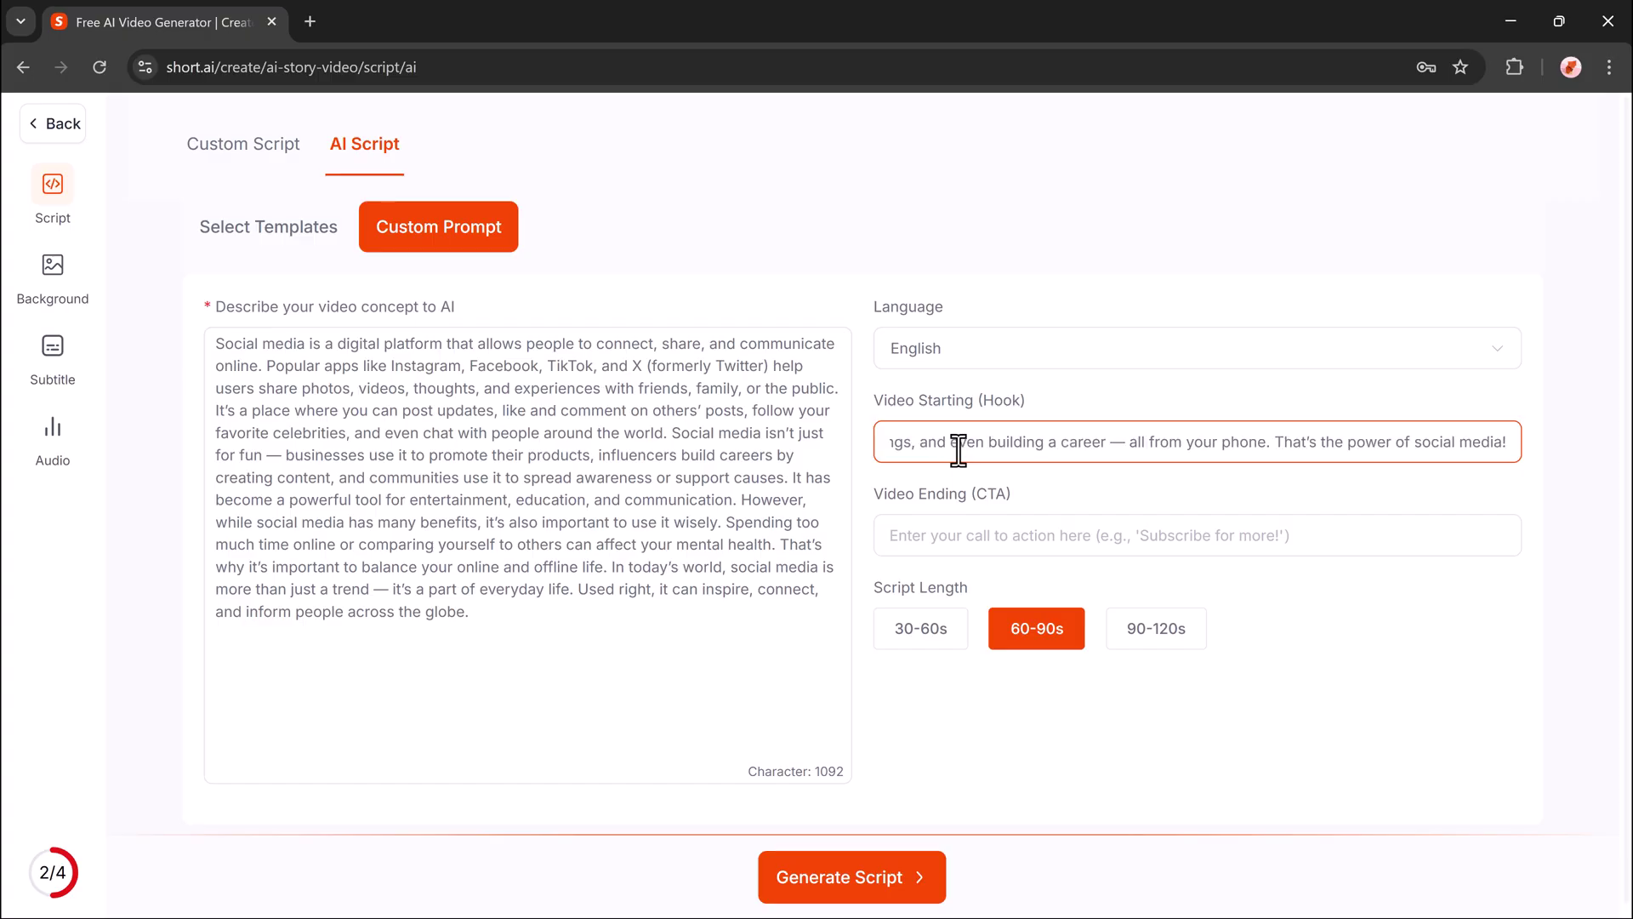
{"action": "left_click", "coordinate": [972, 544]}
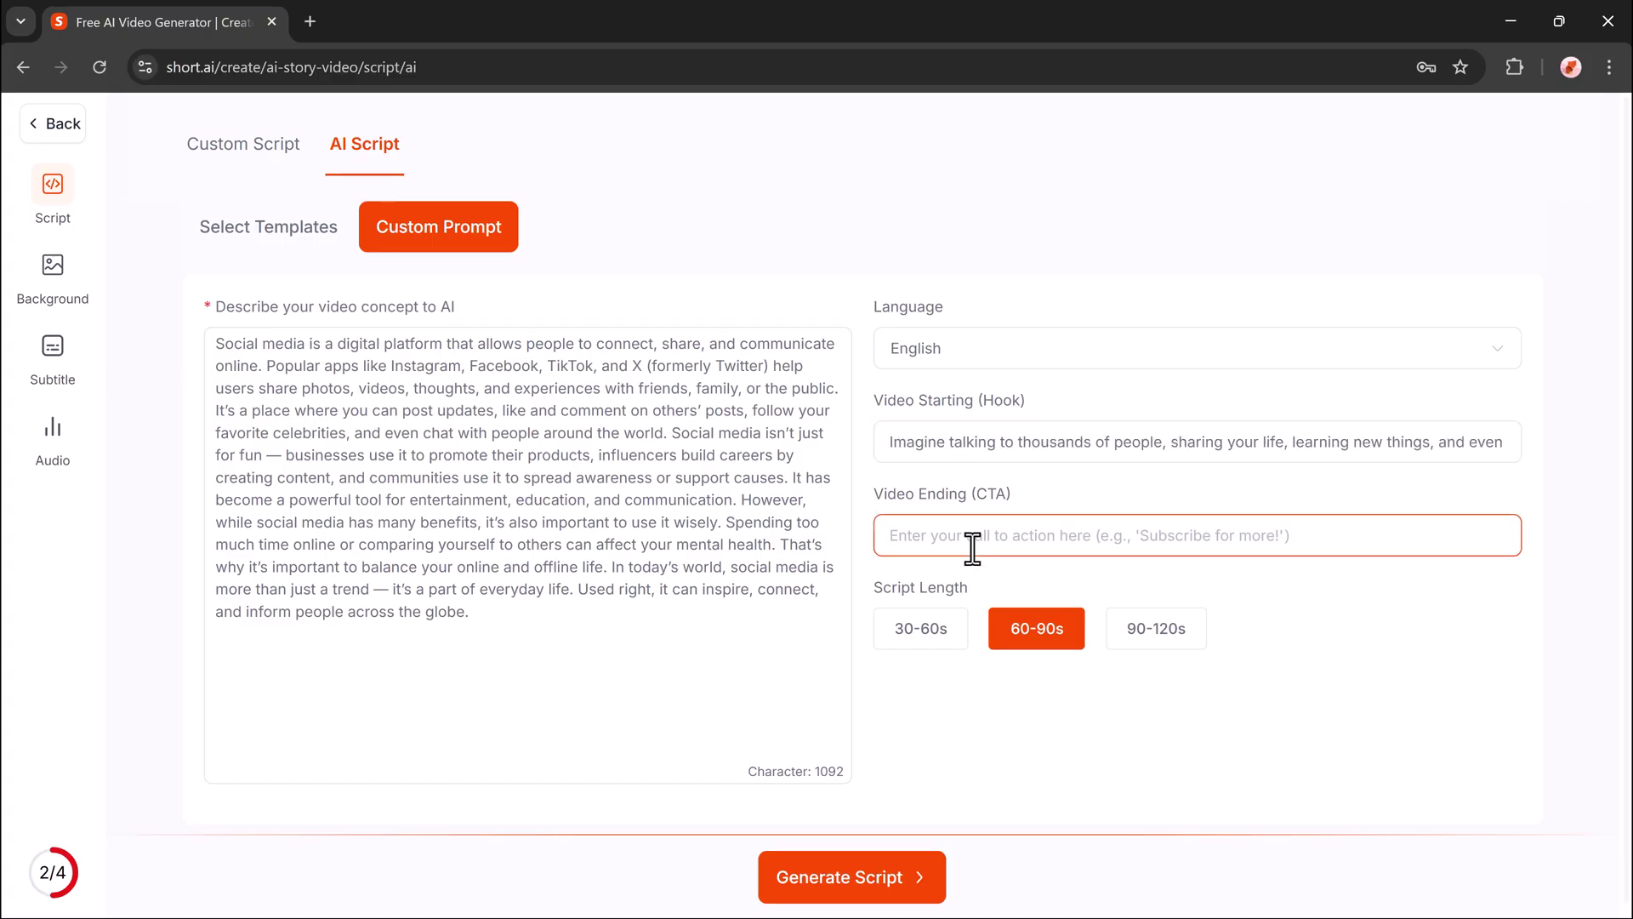
{"action": "key", "text": "ctrl+v"}
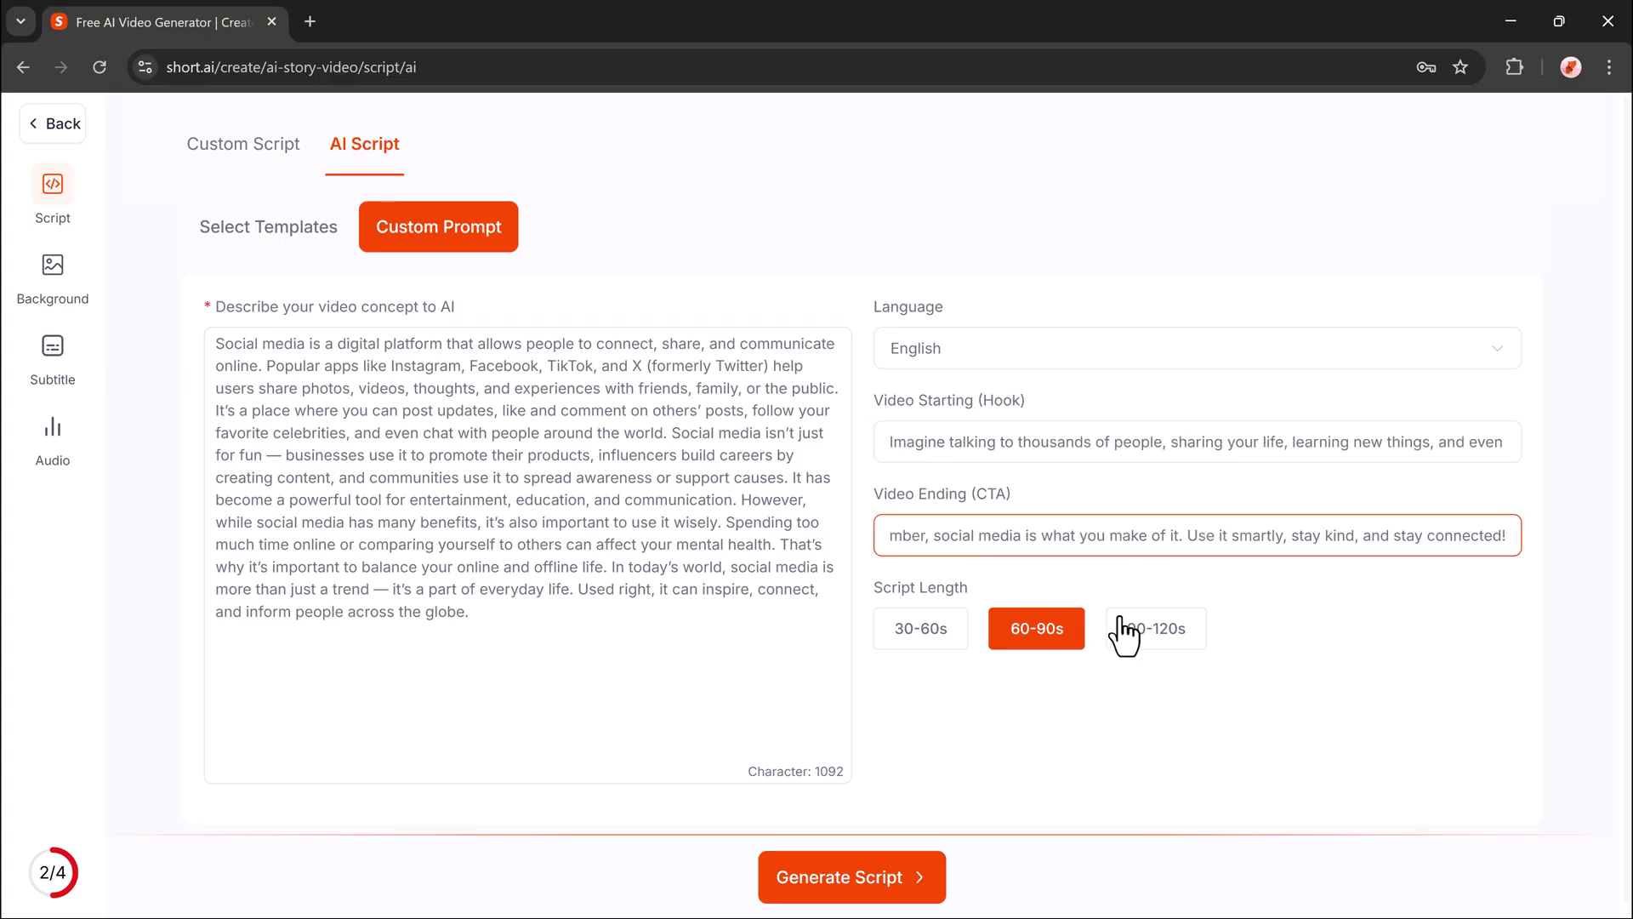
{"action": "left_click", "coordinate": [1158, 640]}
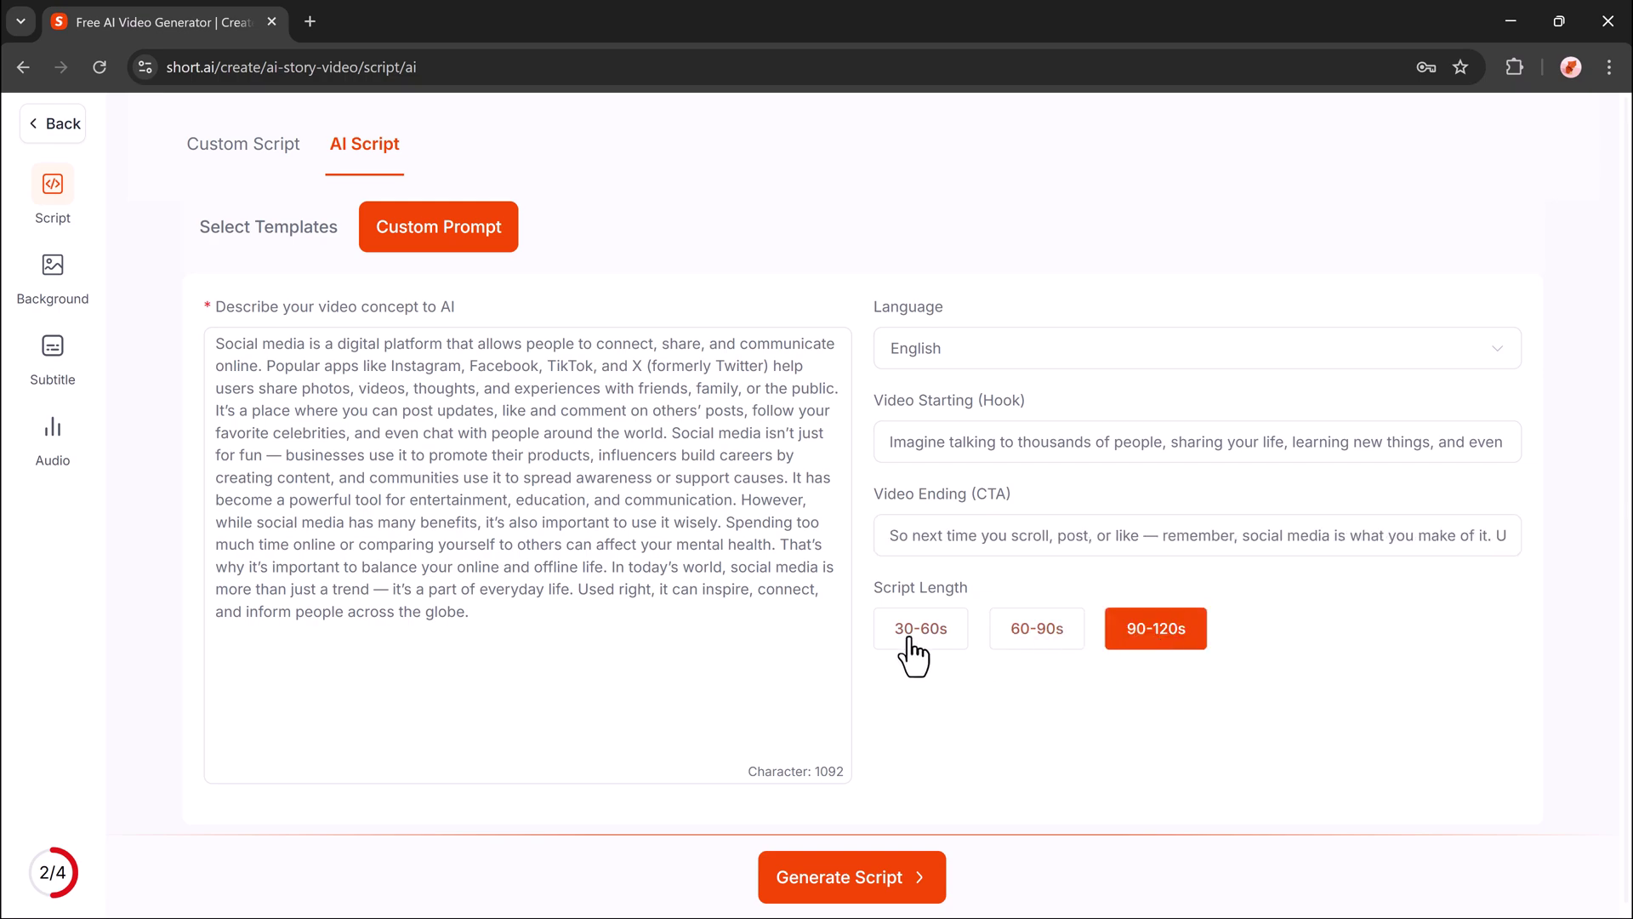
{"action": "left_click", "coordinate": [912, 655]}
{"action": "left_click", "coordinate": [1029, 642]}
{"action": "left_click", "coordinate": [1176, 643]}
- Generate the 1787-character social-media script and scroll through it to review
{"action": "left_click", "coordinate": [884, 877]}
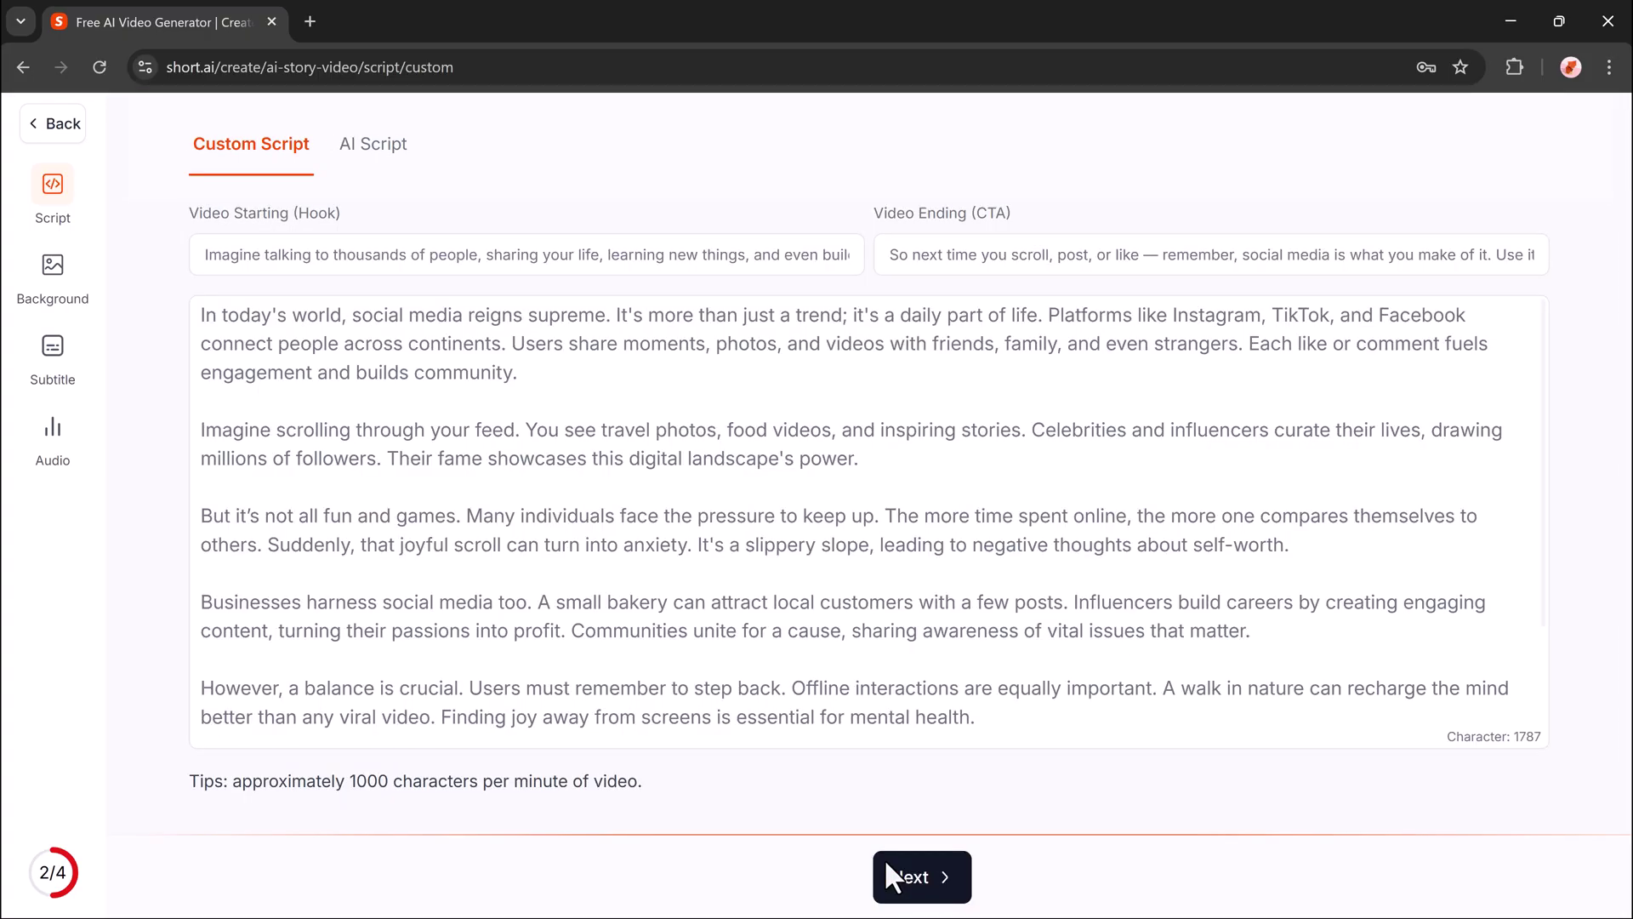
{"action": "scroll", "coordinate": [343, 351], "scroll_direction": "down", "scroll_amount": 2}
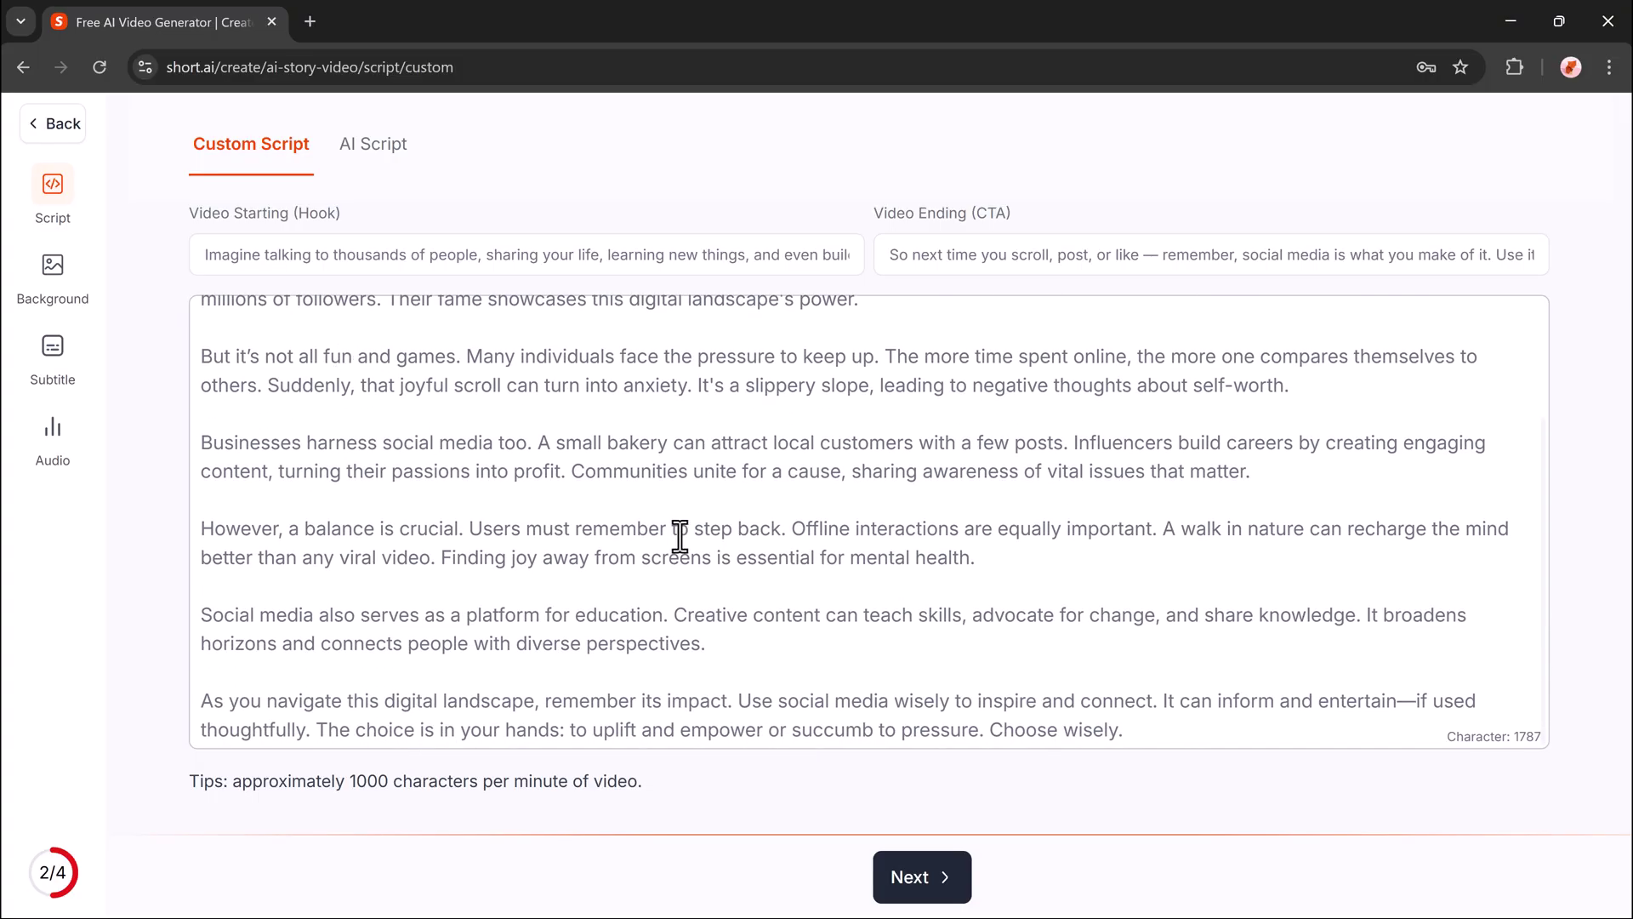
{"action": "scroll", "coordinate": [680, 536], "scroll_direction": "up", "scroll_amount": 2}
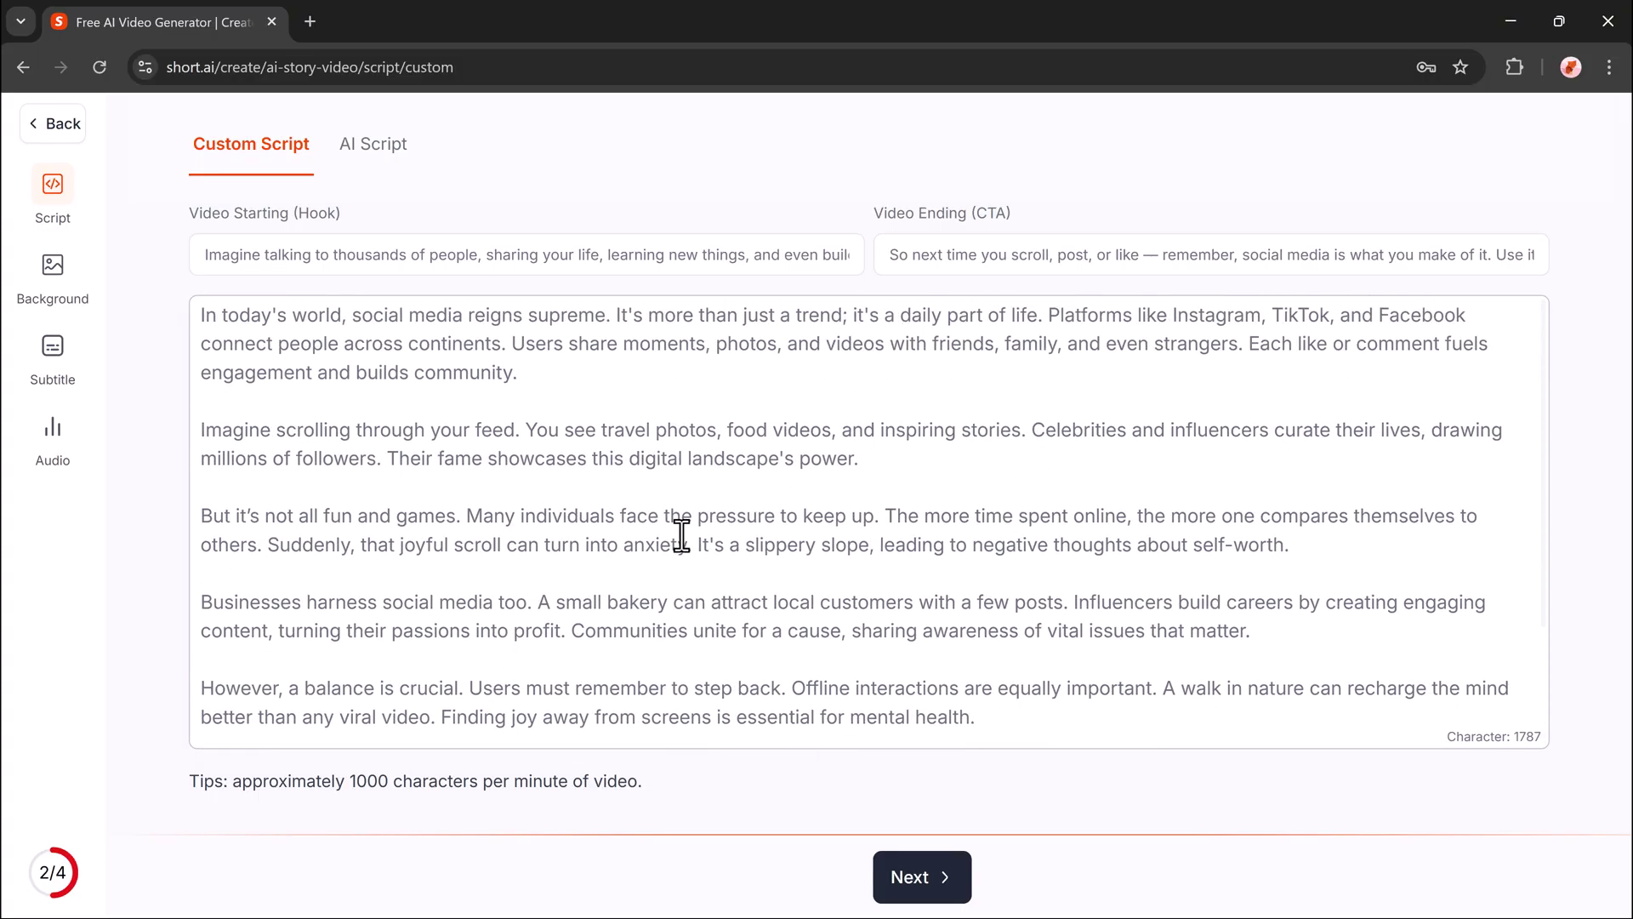
- Choose the 16:9 Ghibli style background and keep the default subtitle template
{"action": "left_click", "coordinate": [896, 879]}
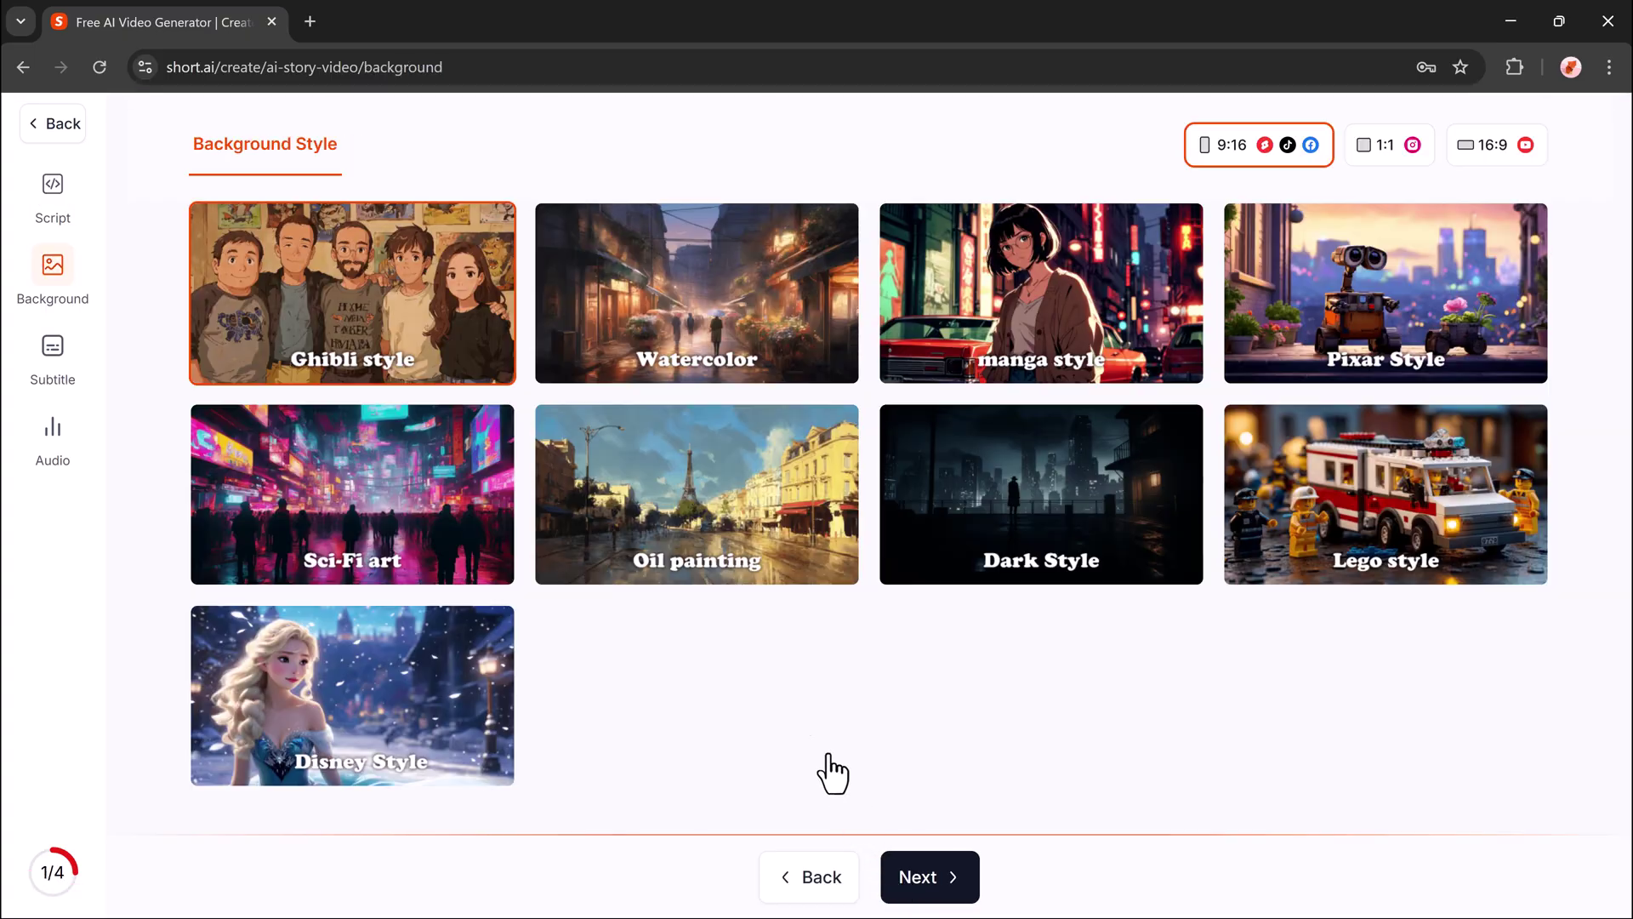
{"action": "left_click", "coordinate": [685, 306]}
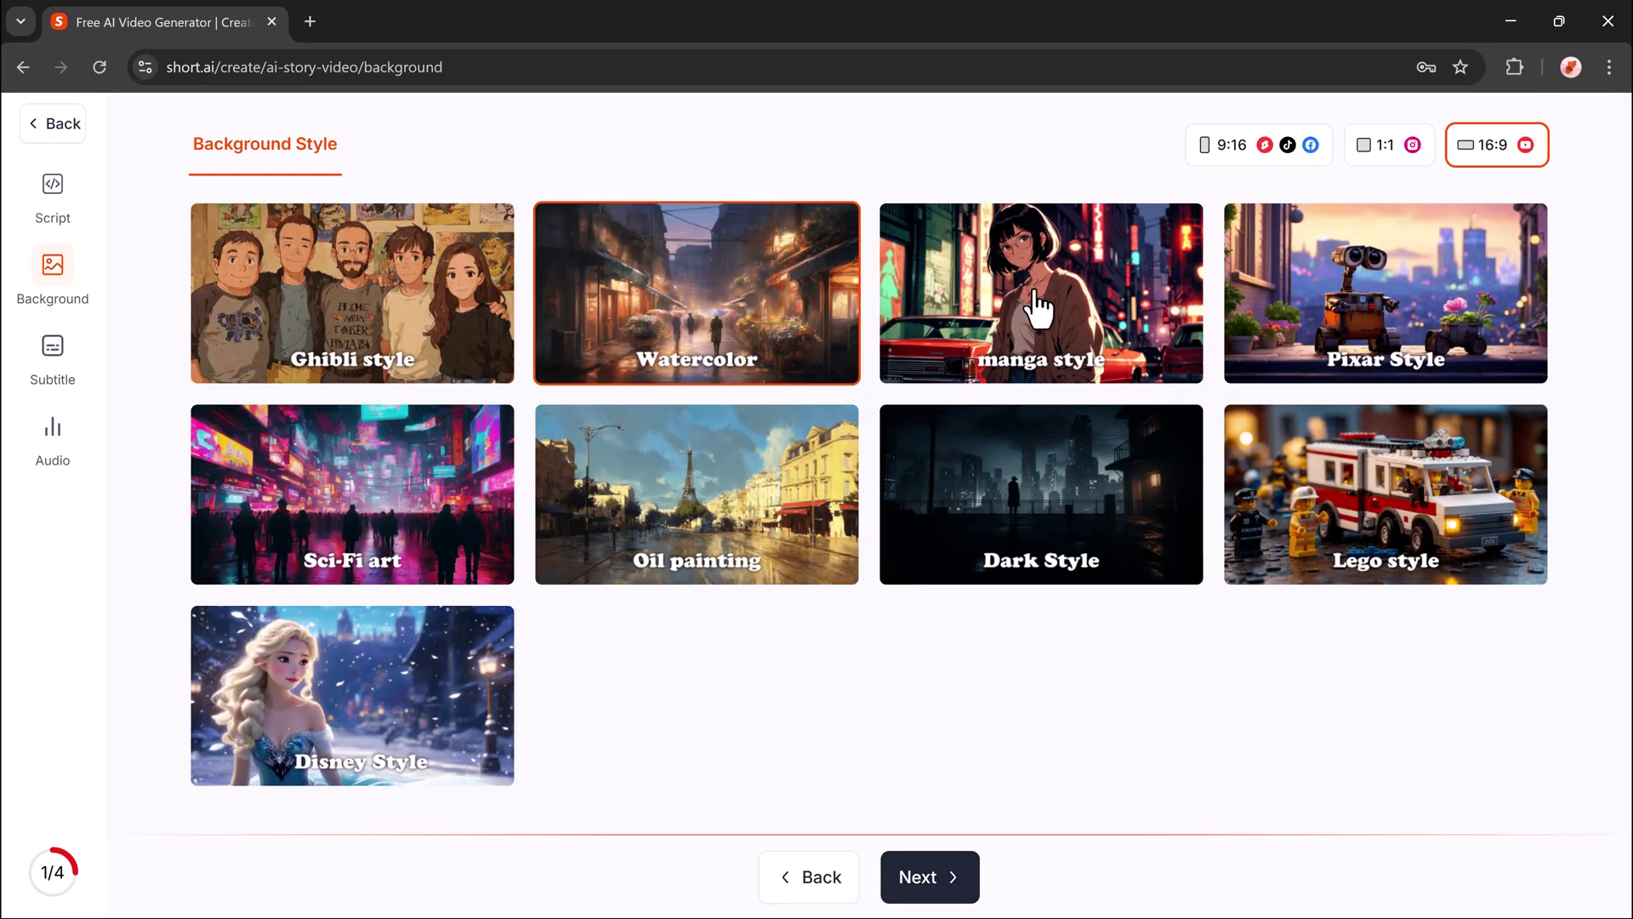
{"action": "left_click", "coordinate": [1039, 311]}
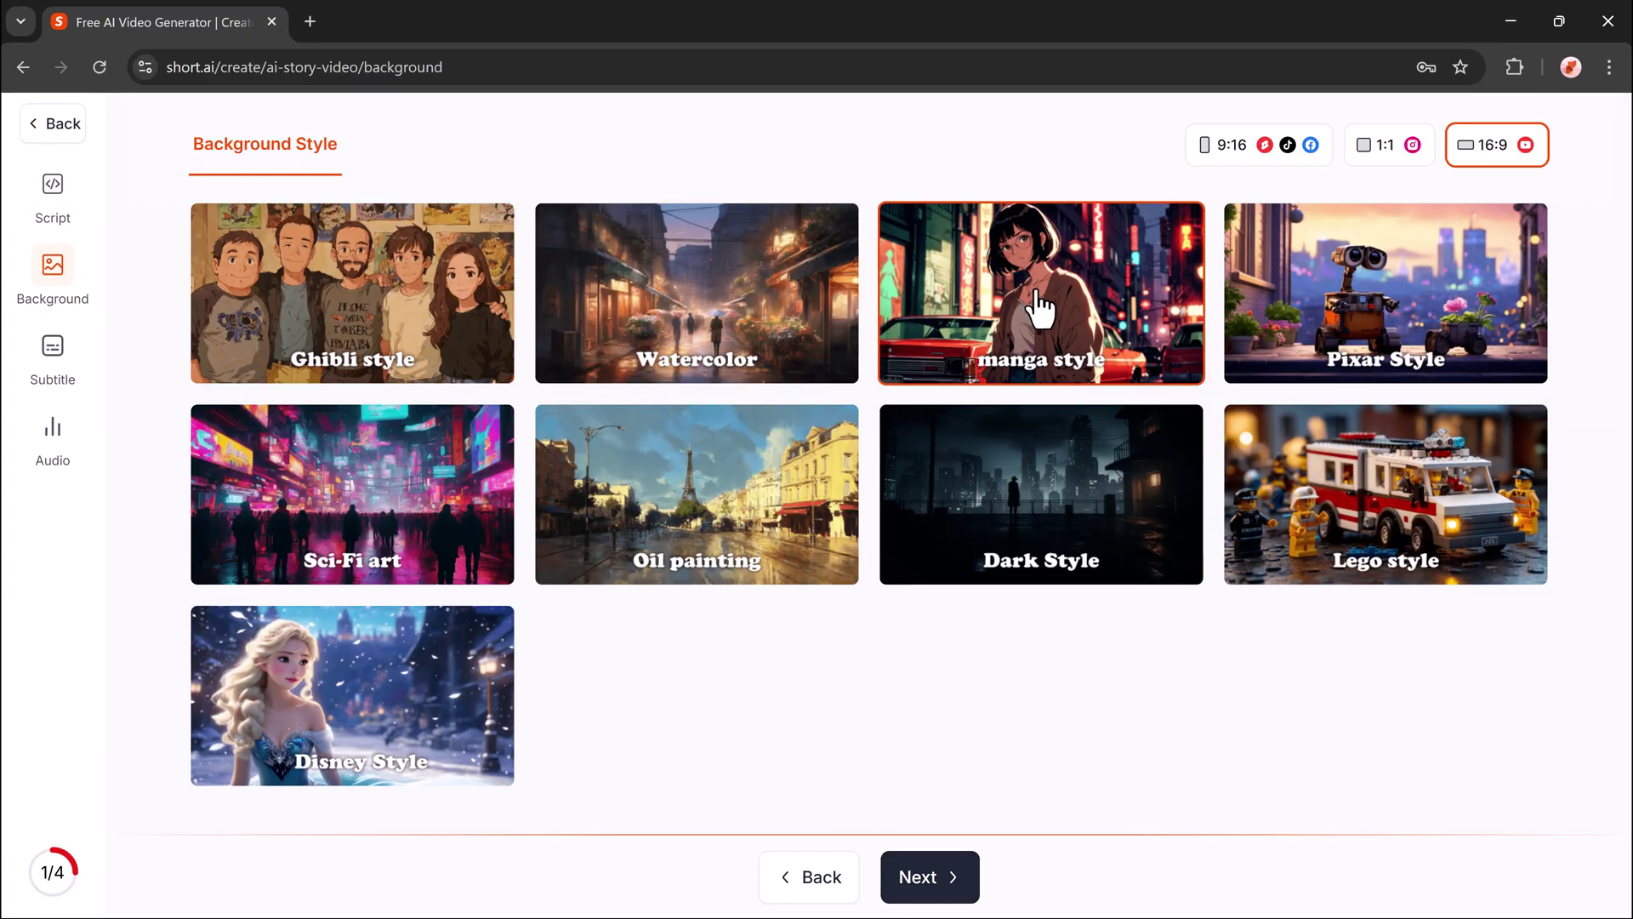
{"action": "left_click", "coordinate": [438, 340]}
{"action": "left_click", "coordinate": [927, 880]}
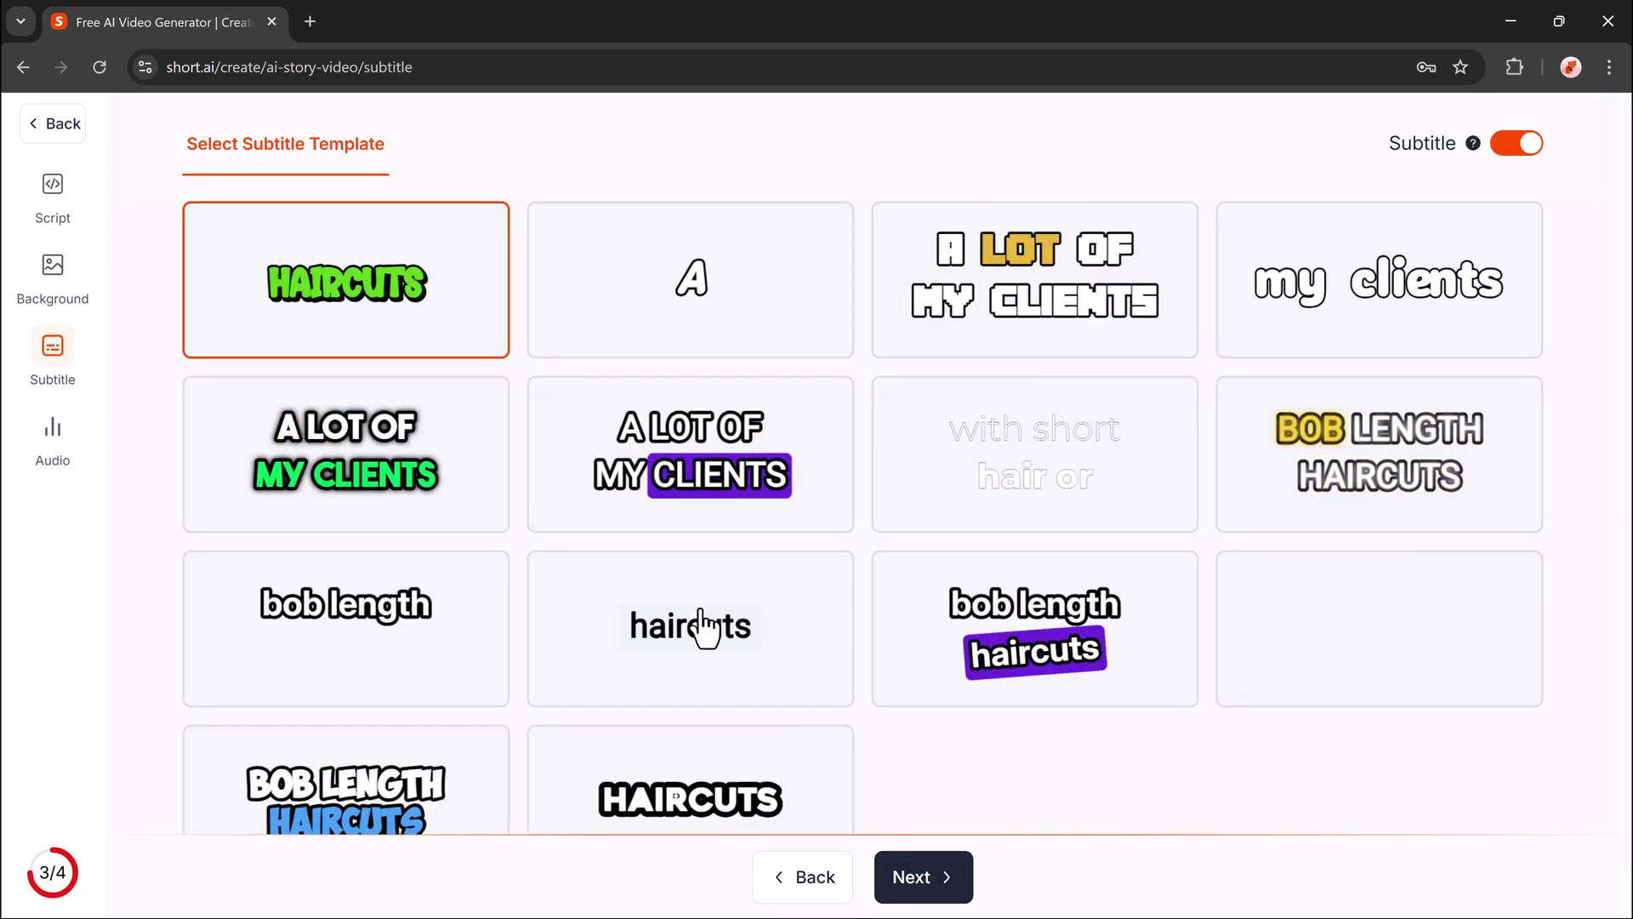
{"action": "left_click", "coordinate": [922, 880]}
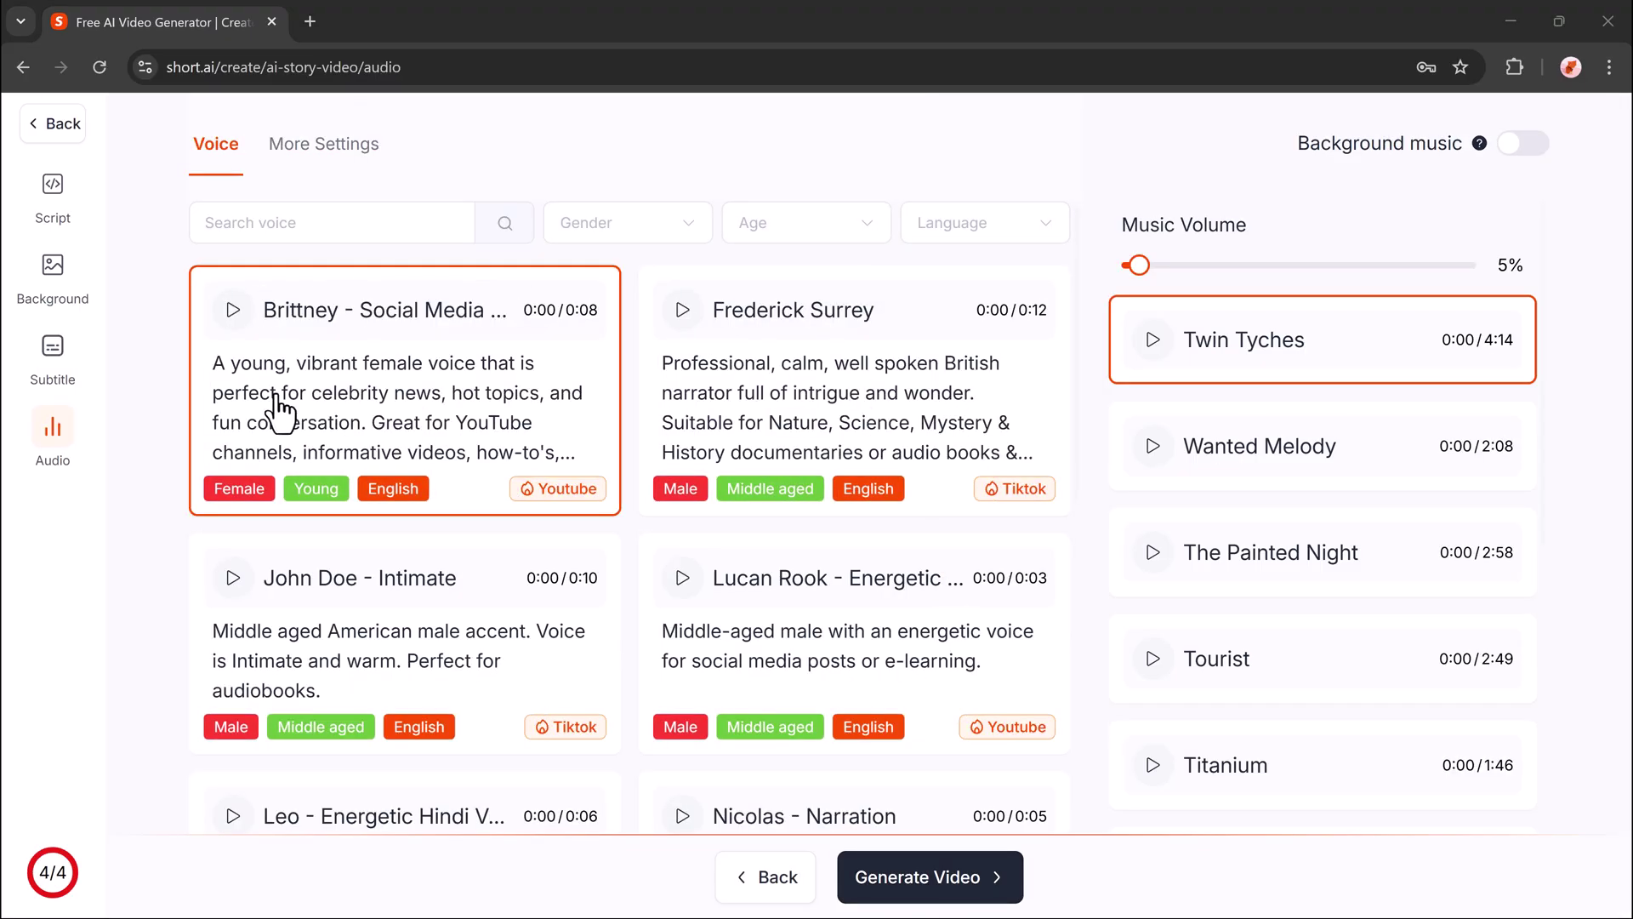
- Preview the Brittney, Leo and Lucan Rook voices, then pick John Doe - Intimate as narrator
{"action": "left_click", "coordinate": [232, 311]}
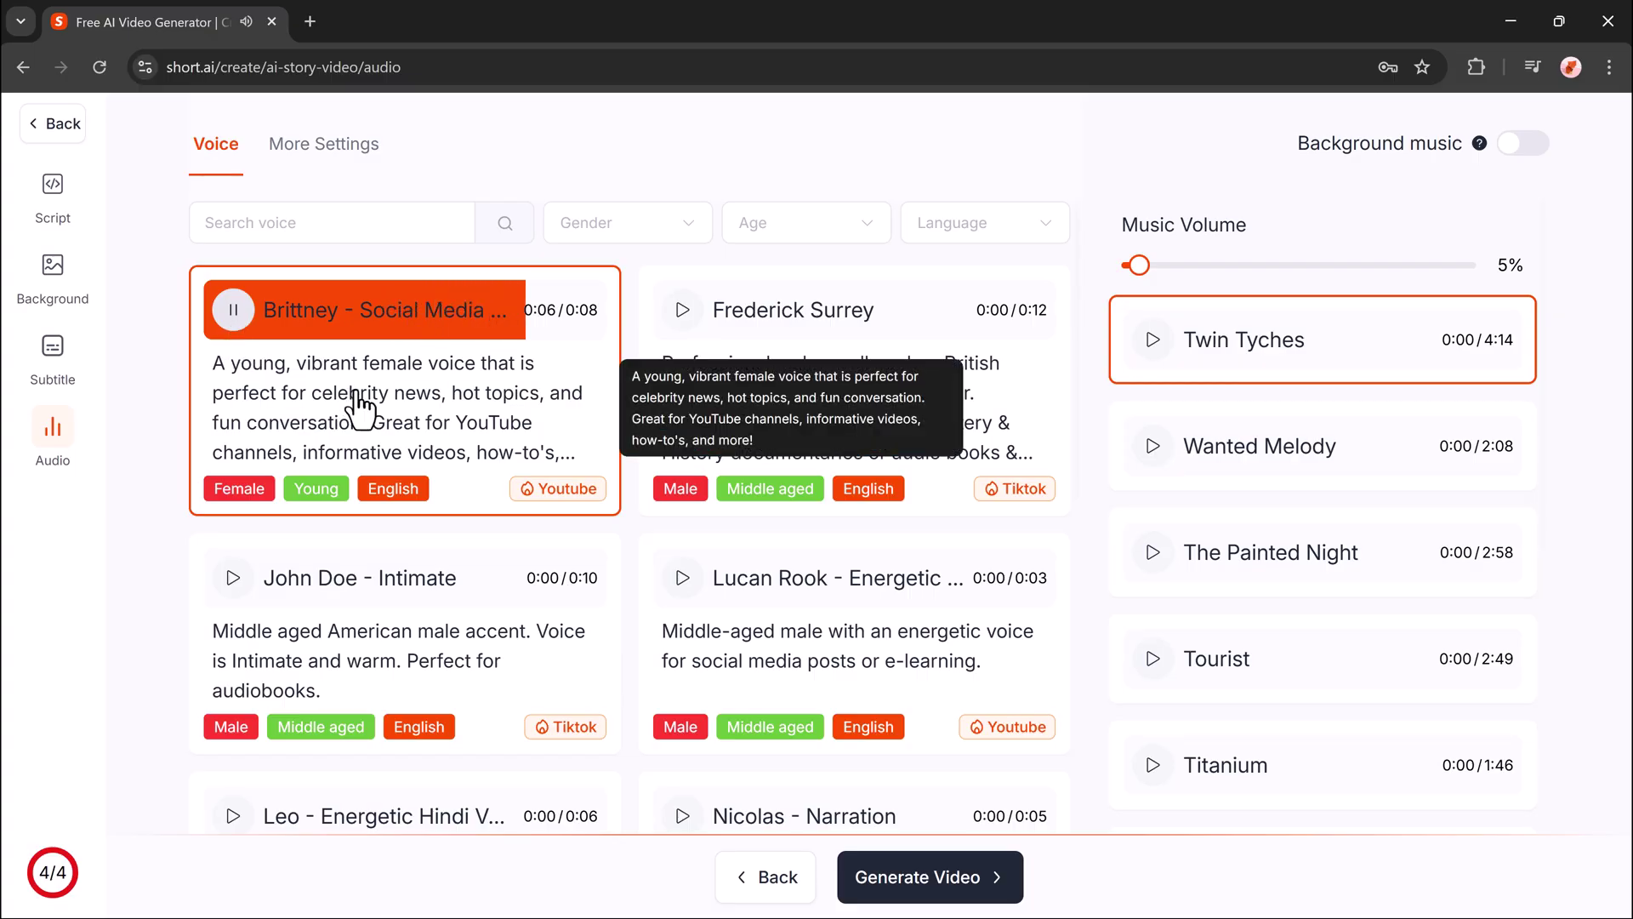
{"action": "scroll", "coordinate": [281, 544], "scroll_direction": "down", "scroll_amount": 2}
{"action": "left_click", "coordinate": [234, 605]}
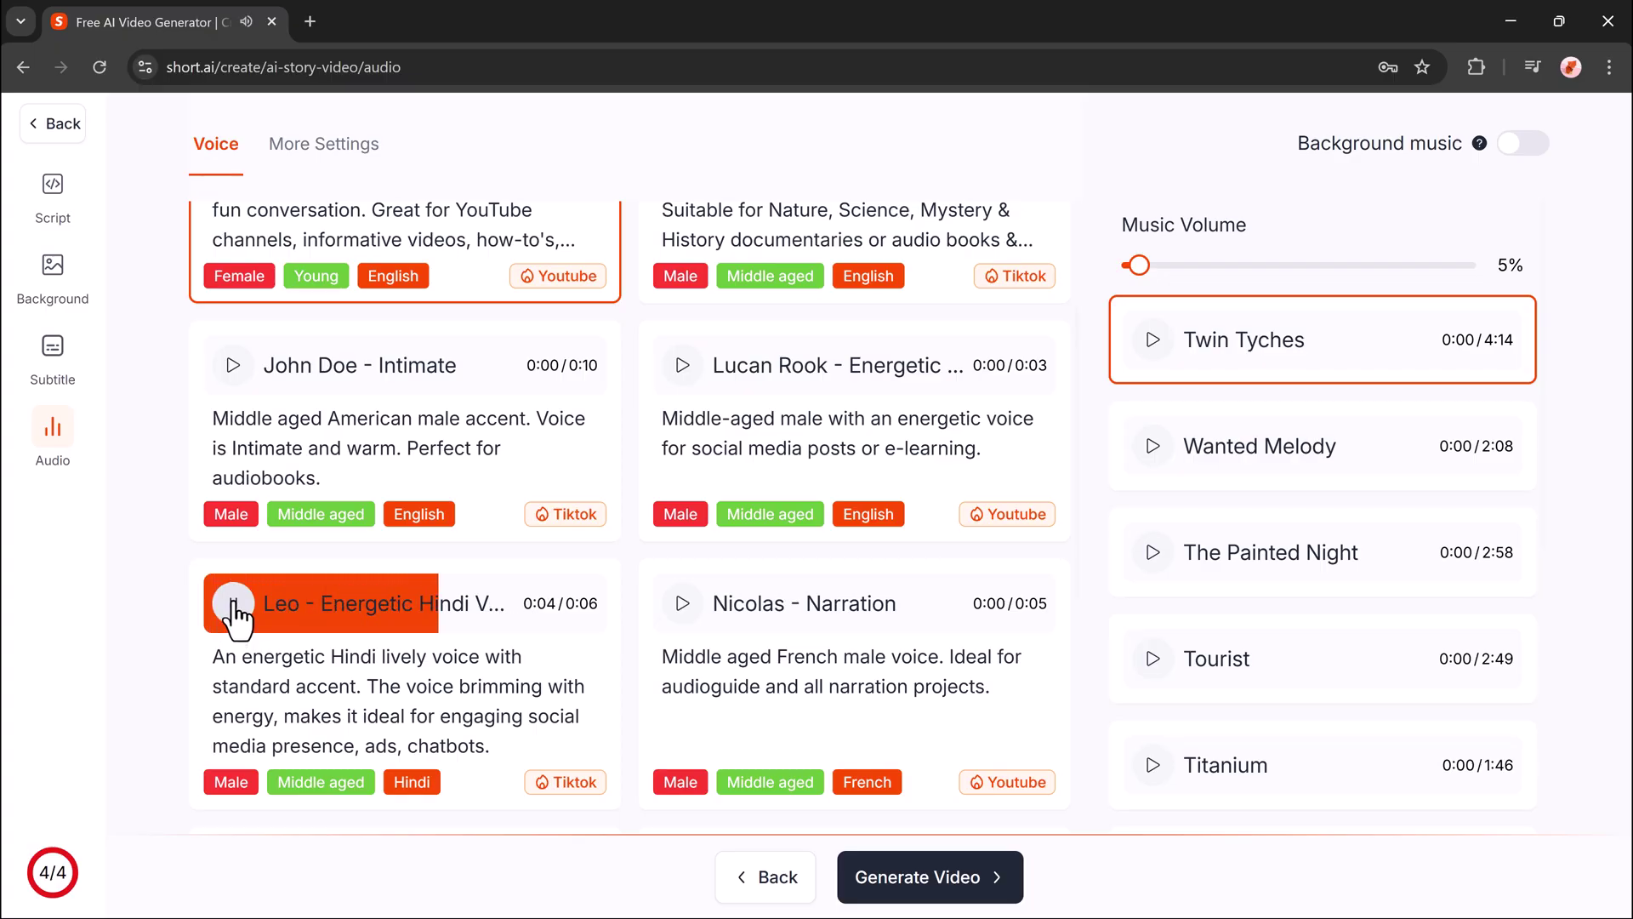
{"action": "left_click", "coordinate": [684, 373]}
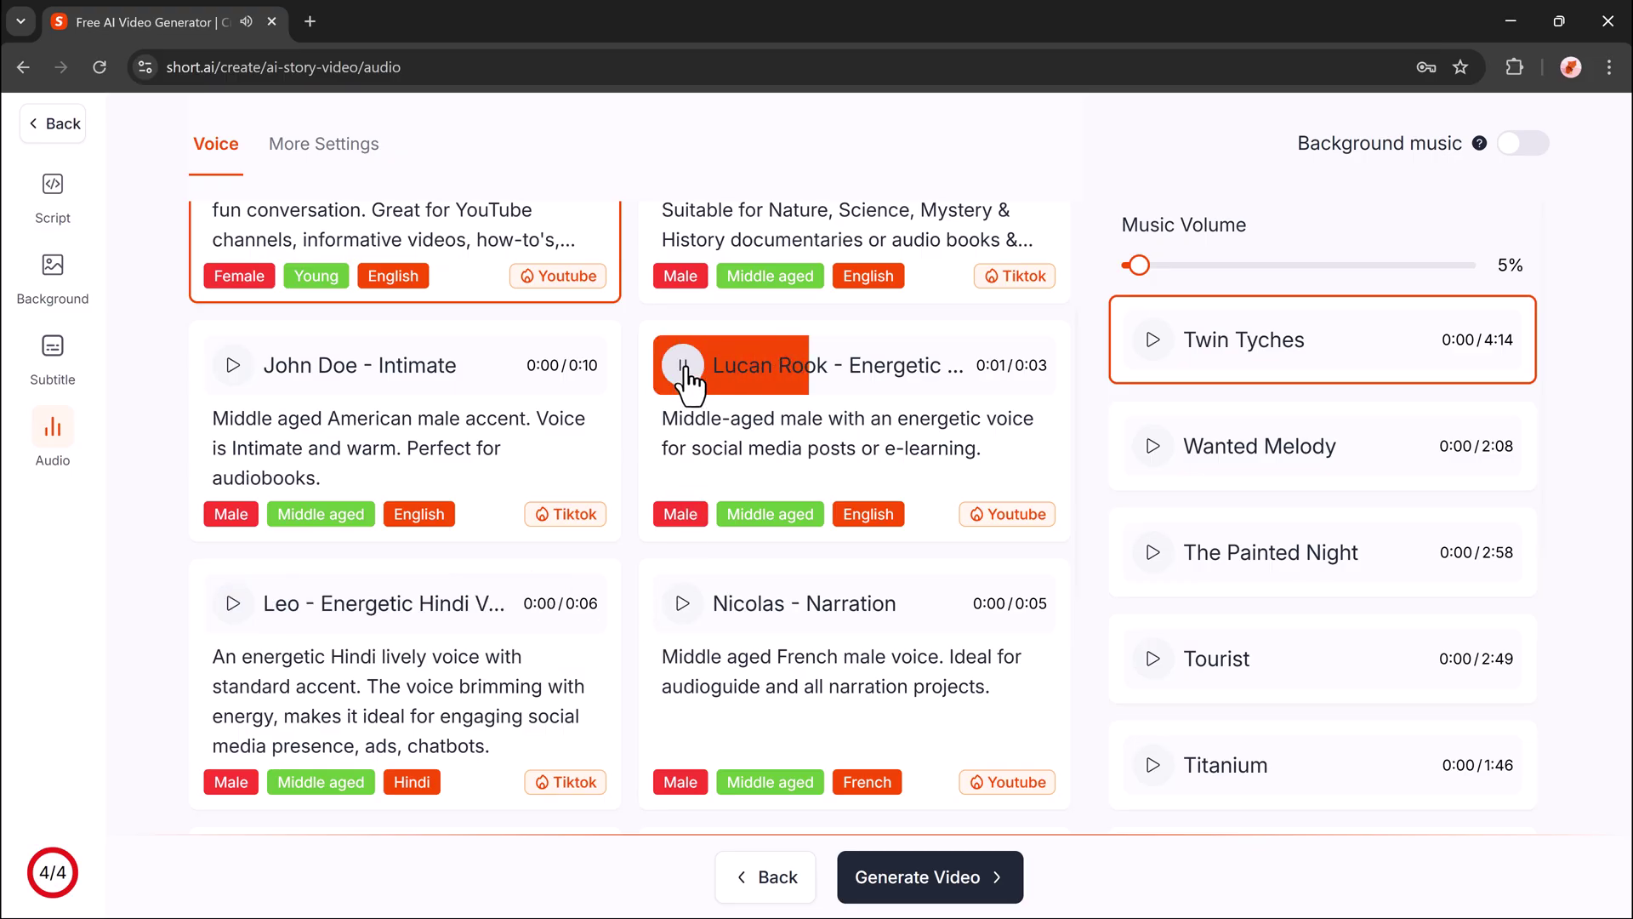
{"action": "scroll", "coordinate": [686, 368], "scroll_direction": "up", "scroll_amount": 1}
{"action": "scroll", "coordinate": [689, 384], "scroll_direction": "up", "scroll_amount": 2}
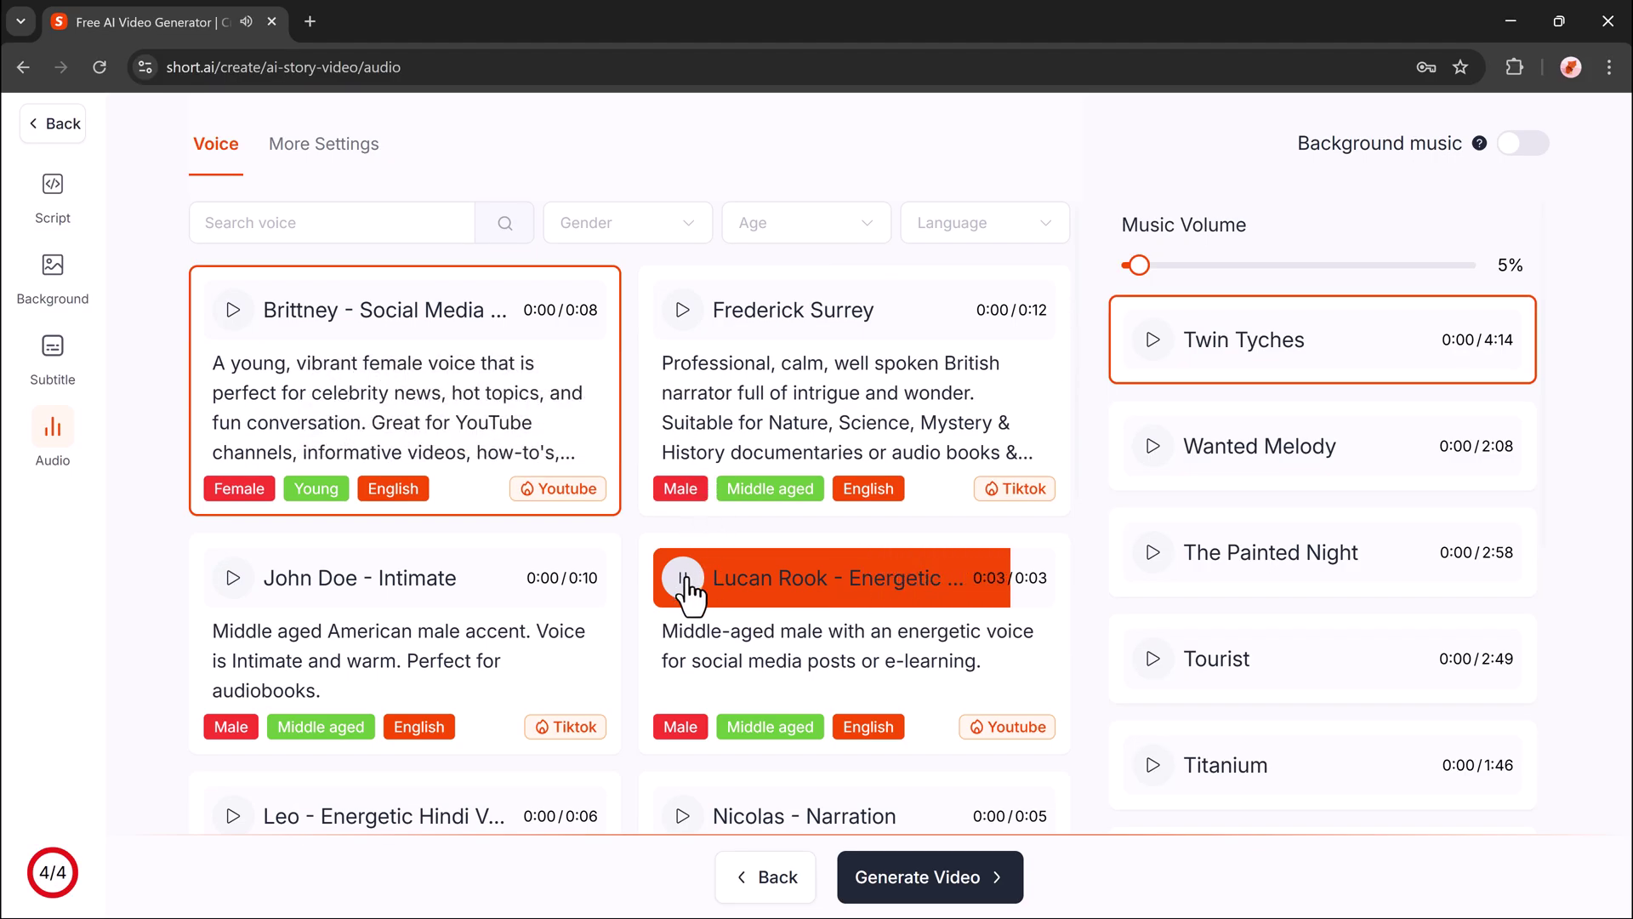
{"action": "scroll", "coordinate": [688, 591], "scroll_direction": "down", "scroll_amount": 1}
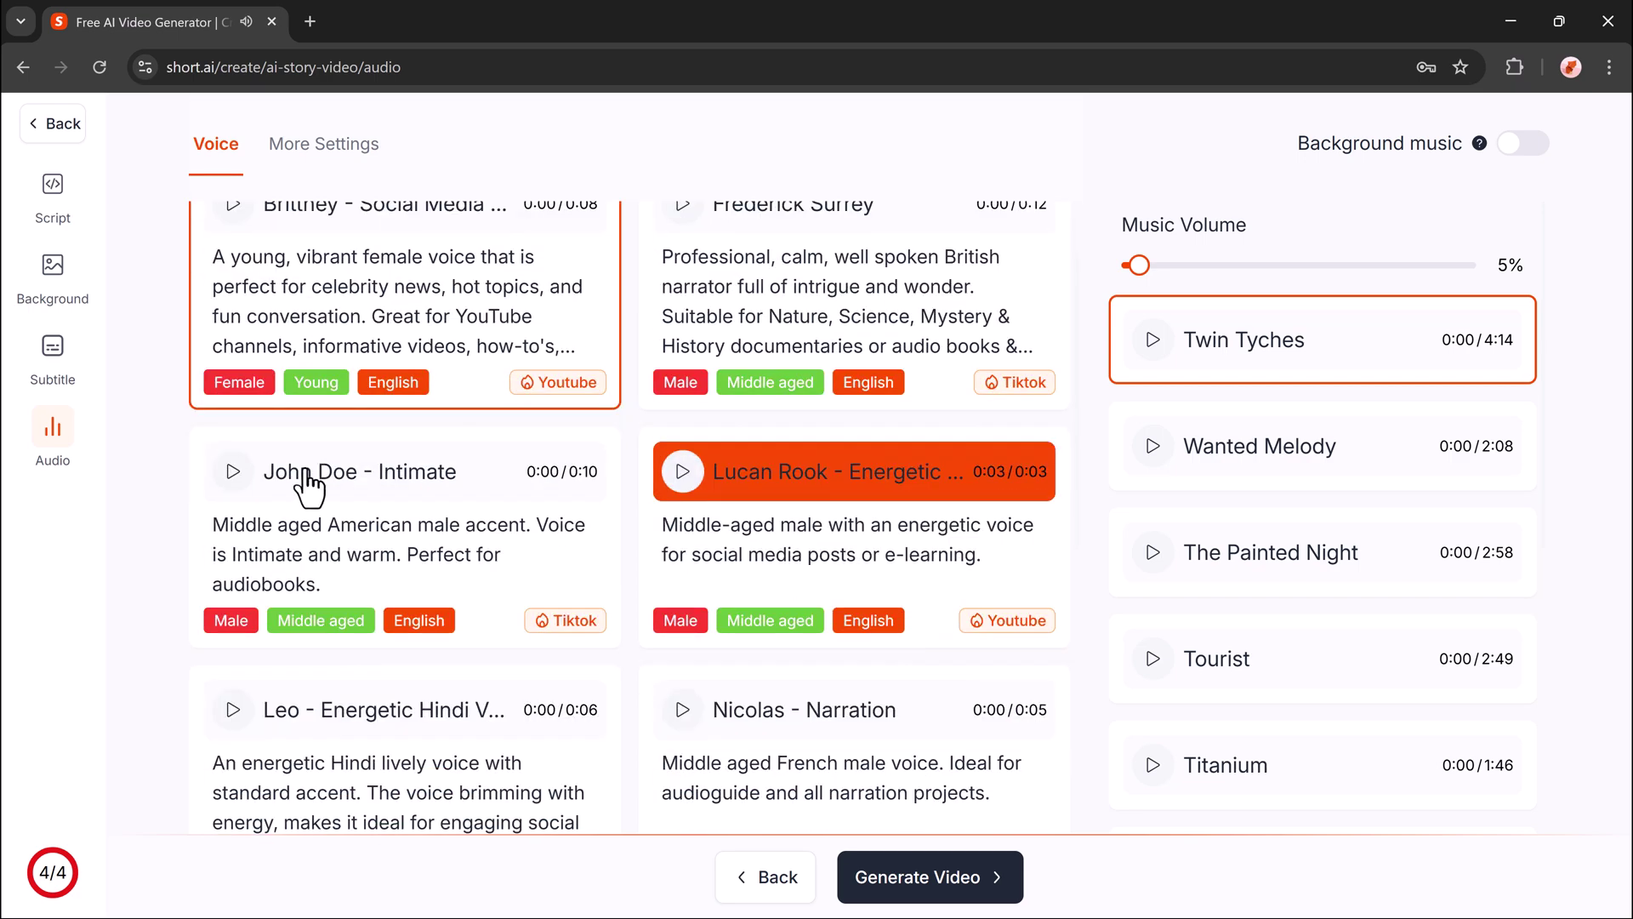
{"action": "left_click", "coordinate": [327, 502]}
- Generate the final 'The Power and Pressure of Social Media' video and wait for it to finish
{"action": "left_click", "coordinate": [966, 884]}
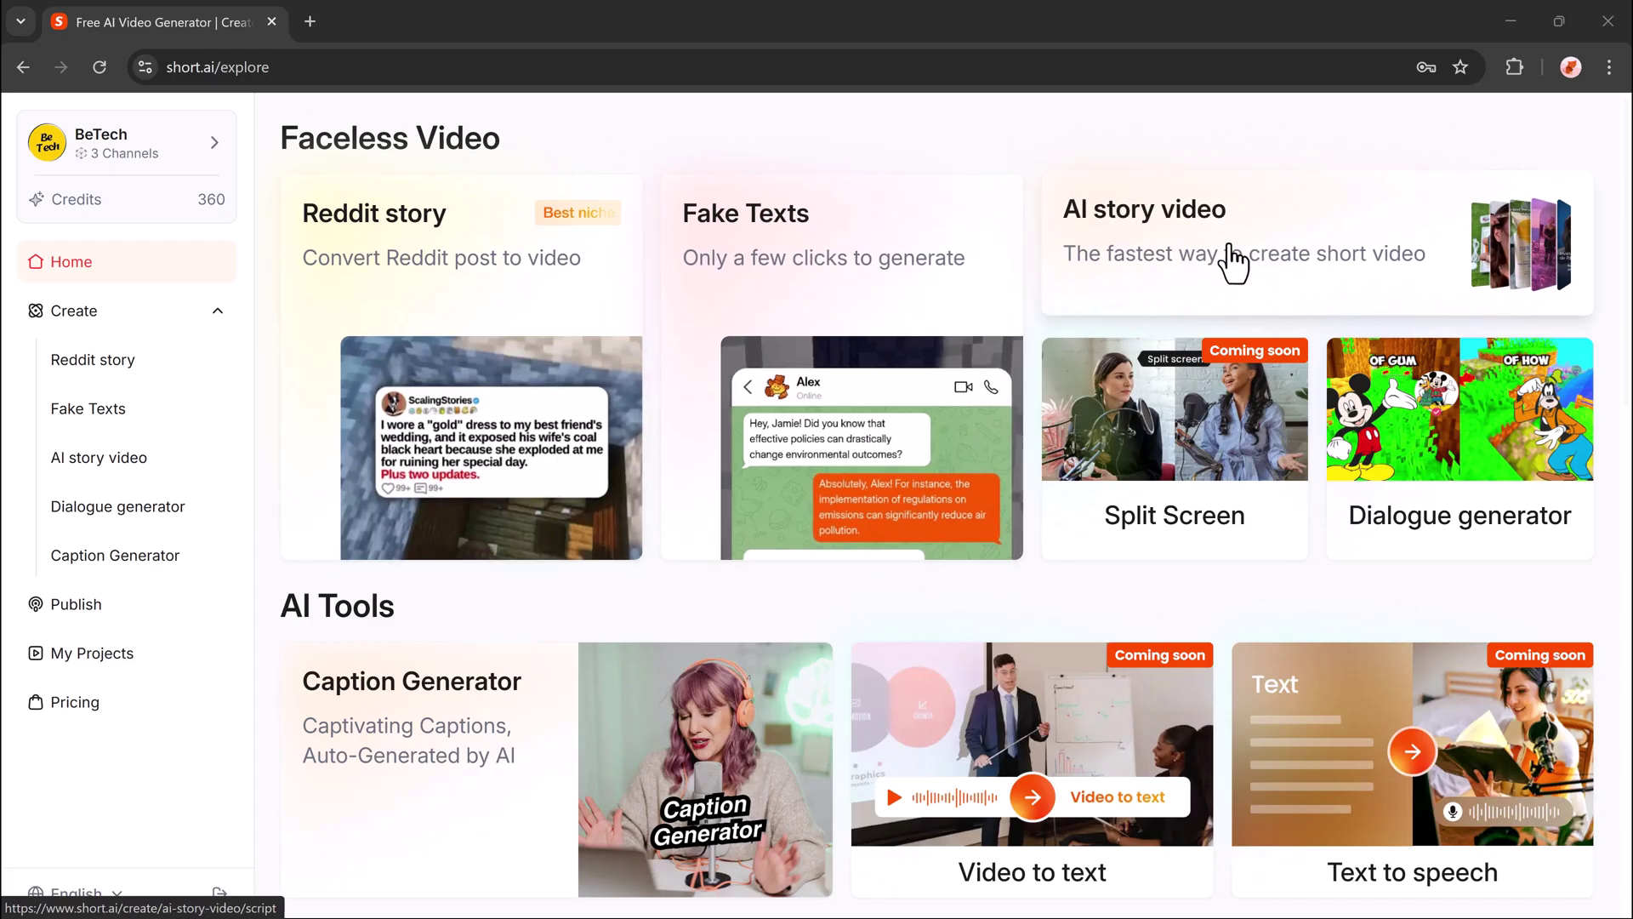
- Scroll down the Explore page past AI Tools to the Popular Templates example videos
{"action": "scroll", "coordinate": [1223, 350], "scroll_direction": "down", "scroll_amount": 5}
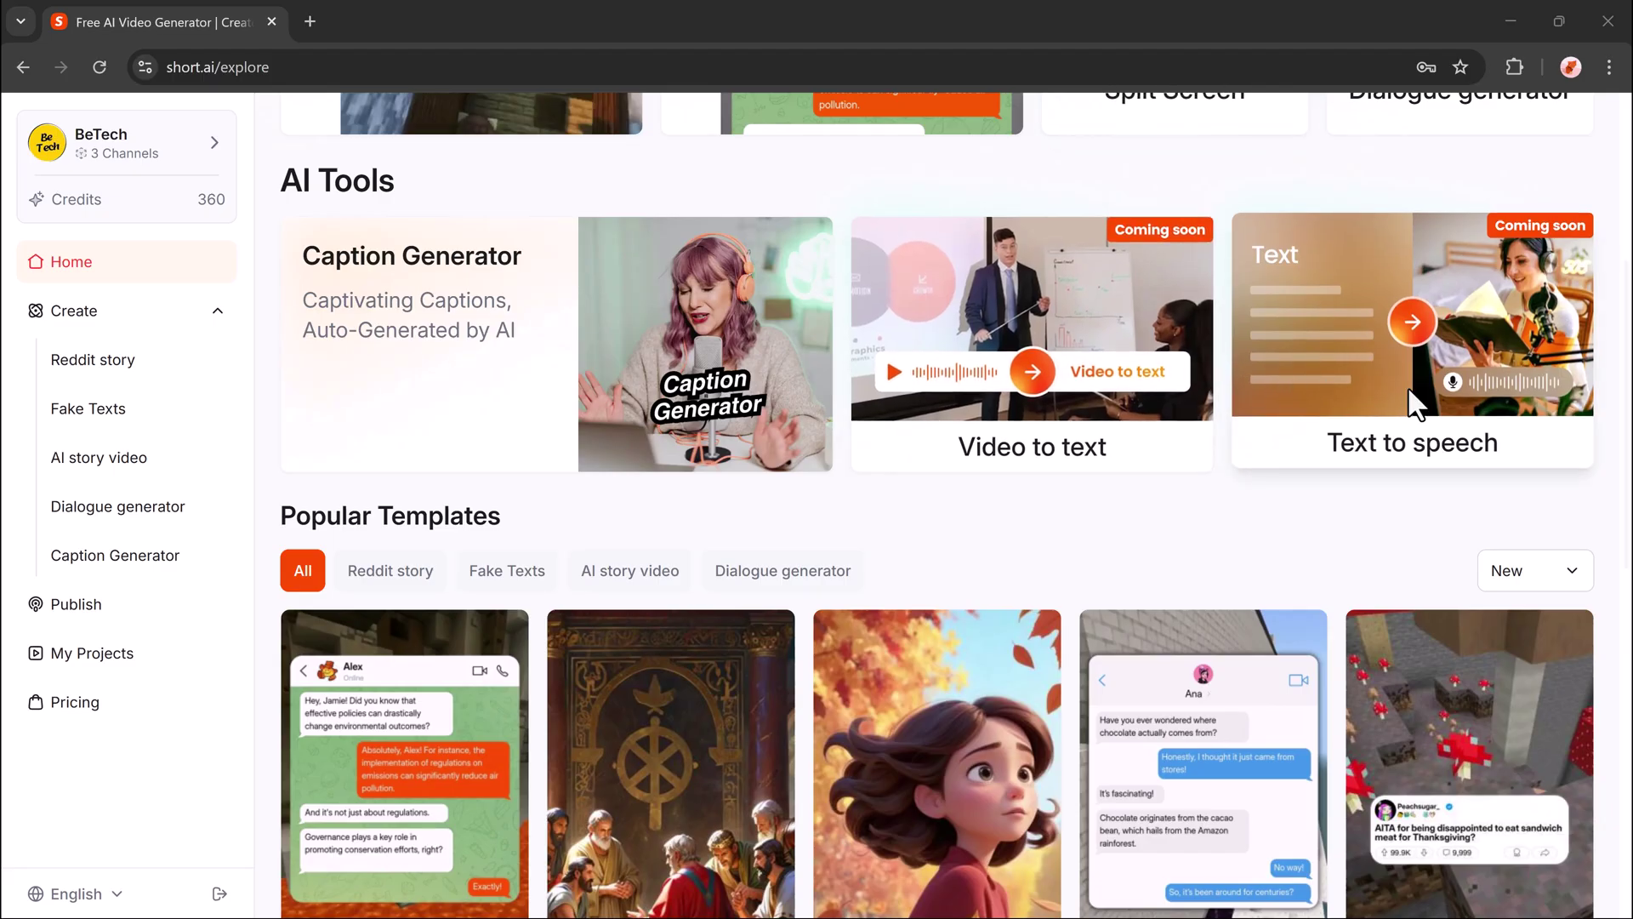
{"action": "scroll", "coordinate": [1407, 386], "scroll_direction": "down", "scroll_amount": 5}
{"action": "scroll", "coordinate": [1409, 391], "scroll_direction": "down", "scroll_amount": 5}
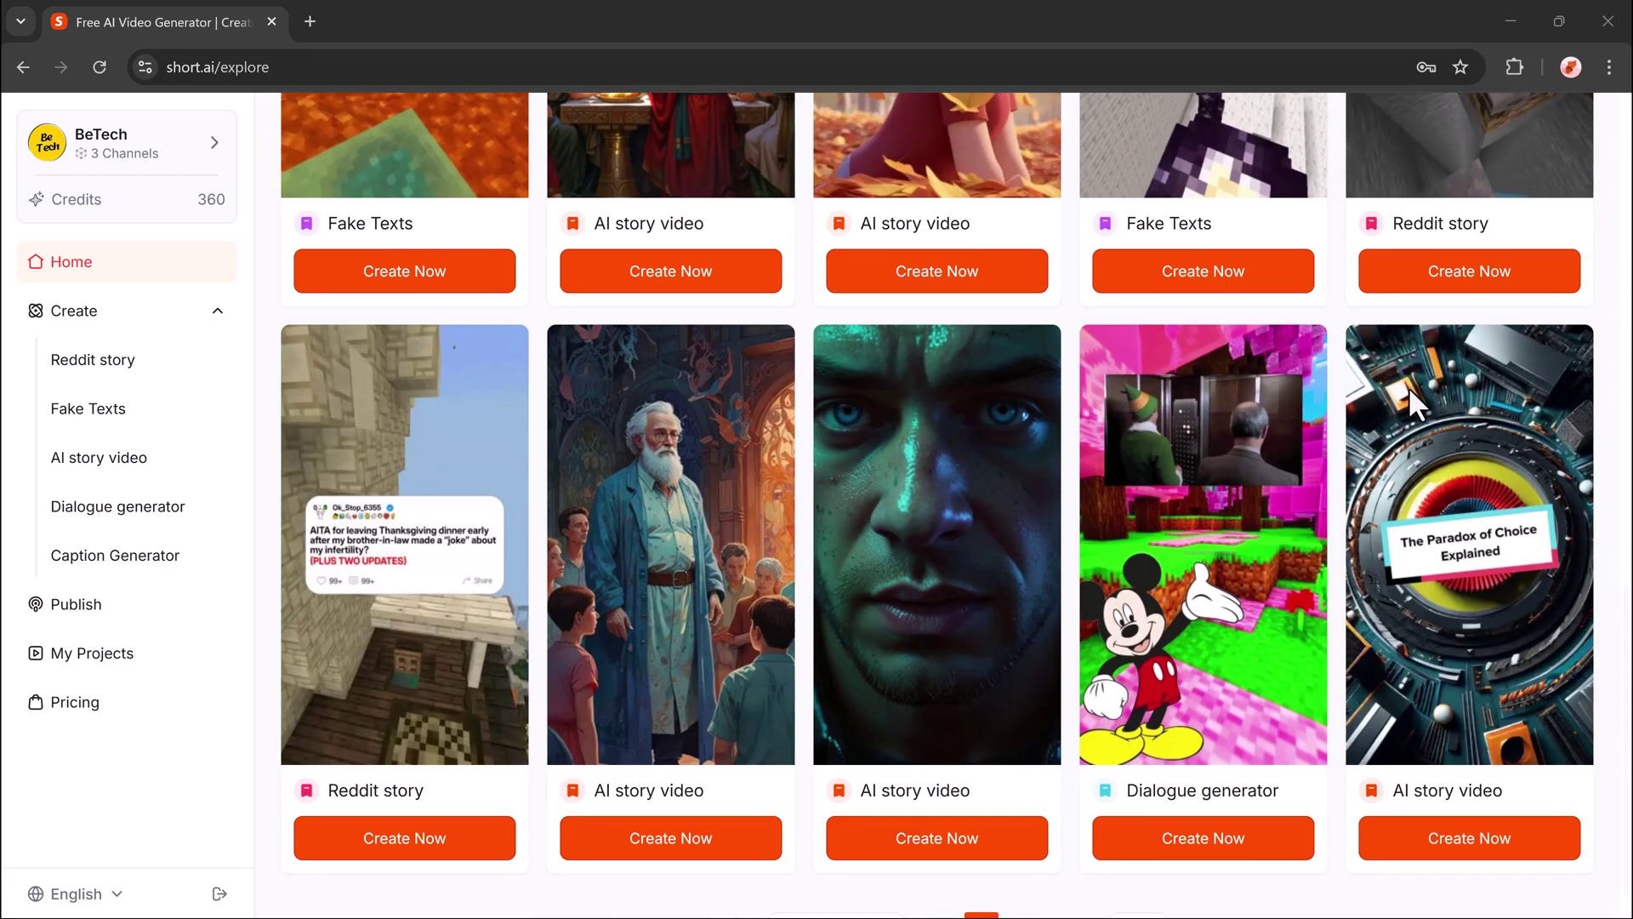